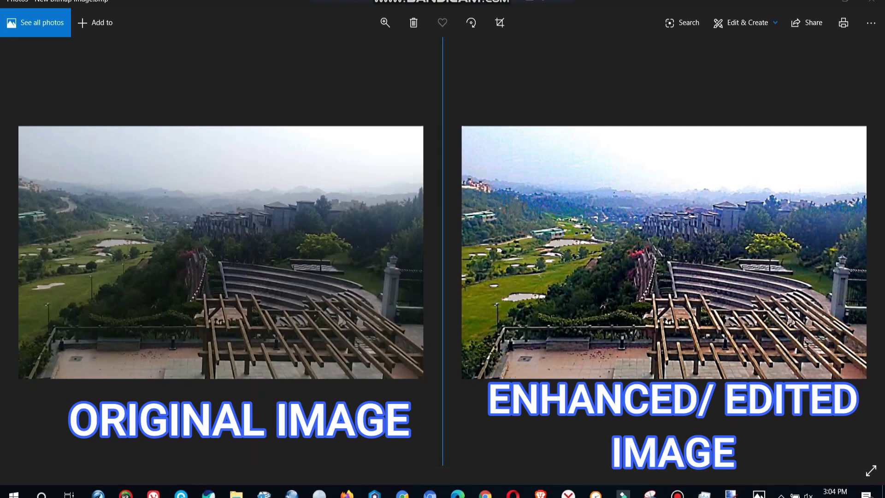
Launch paint.net from Windows Search, opening a blank 800 × 600 canvas
key("XF86MonBrightnessUp")
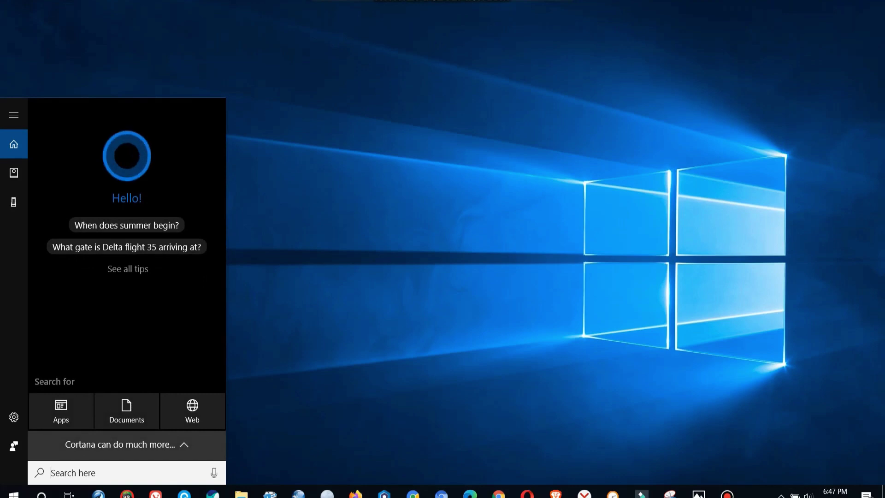
type("paint.net")
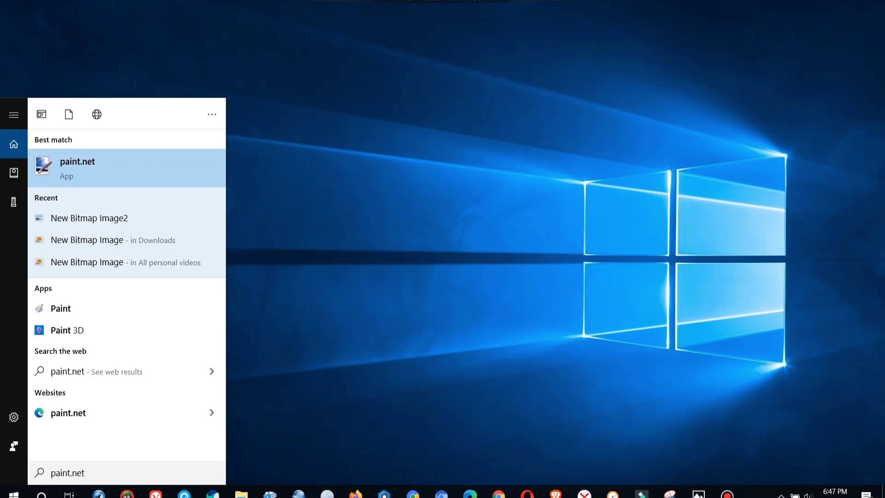
key("Return")
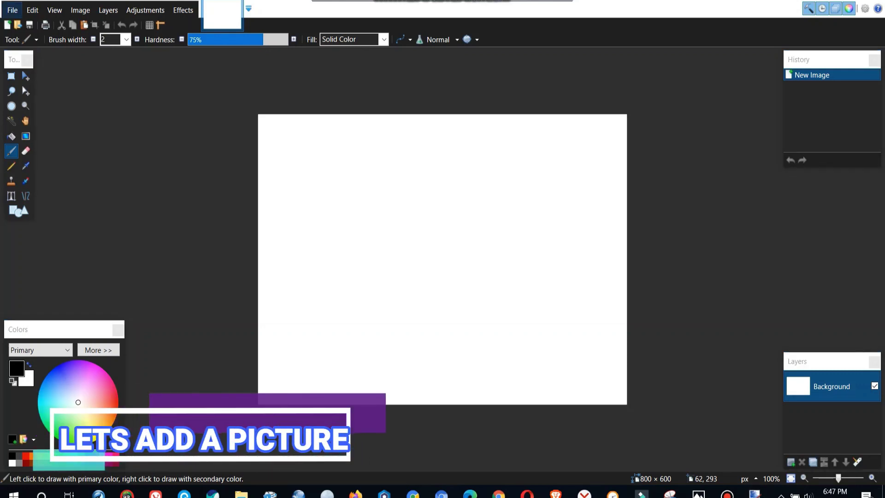
Open the photo '20180710_17 - Copy (2)' from the Downloads folder with Ctrl+O
left_click(12, 9)
mouse_move(40, 55)
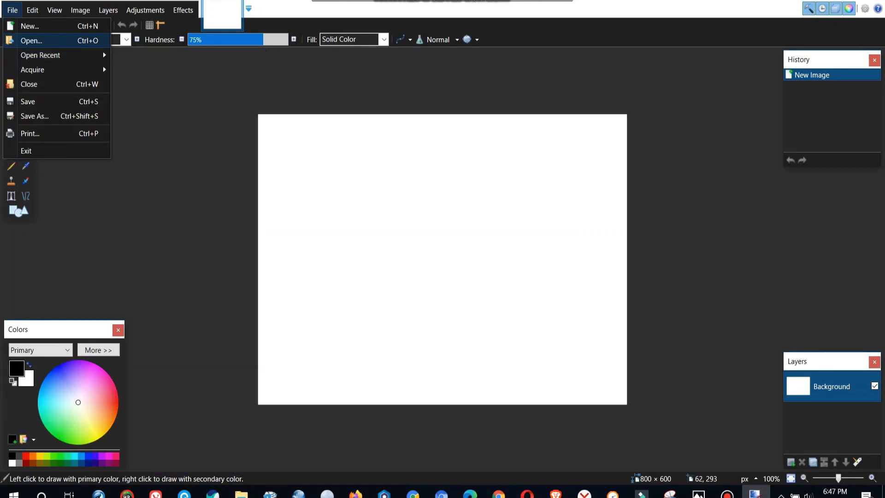
key("Escape")
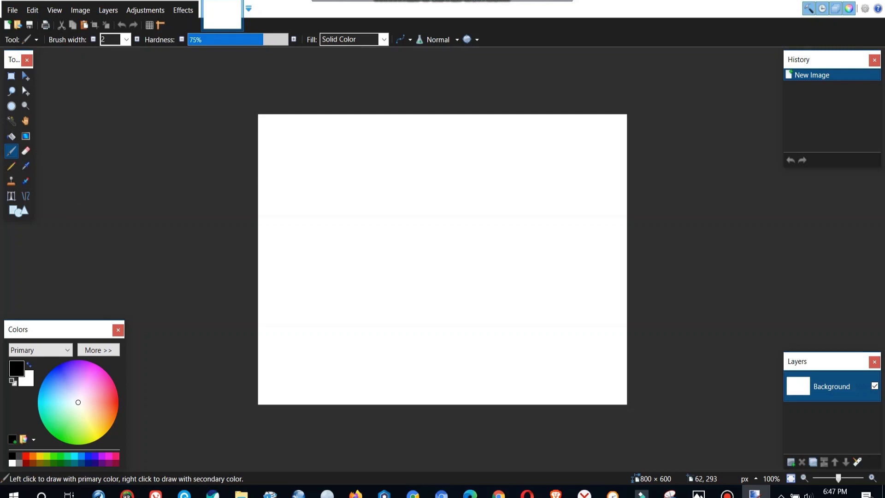
key("ctrl+o")
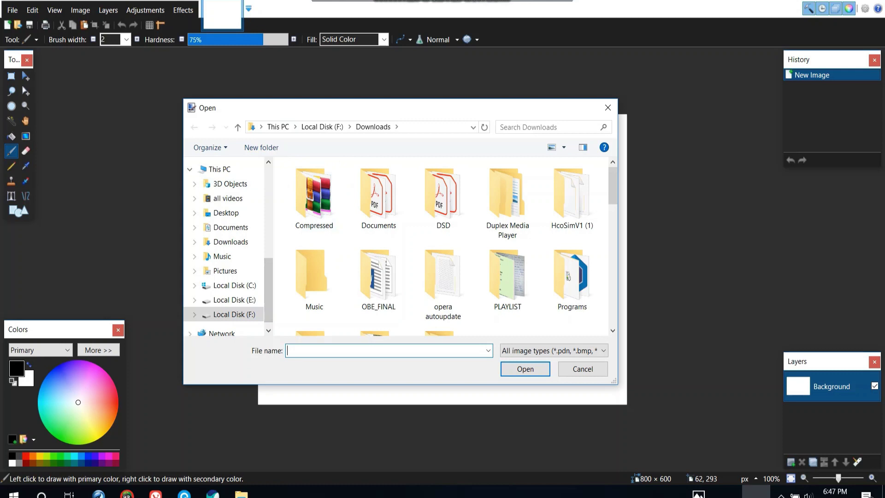
scroll(507, 207, "down", 2)
scroll(507, 207, "down", 1)
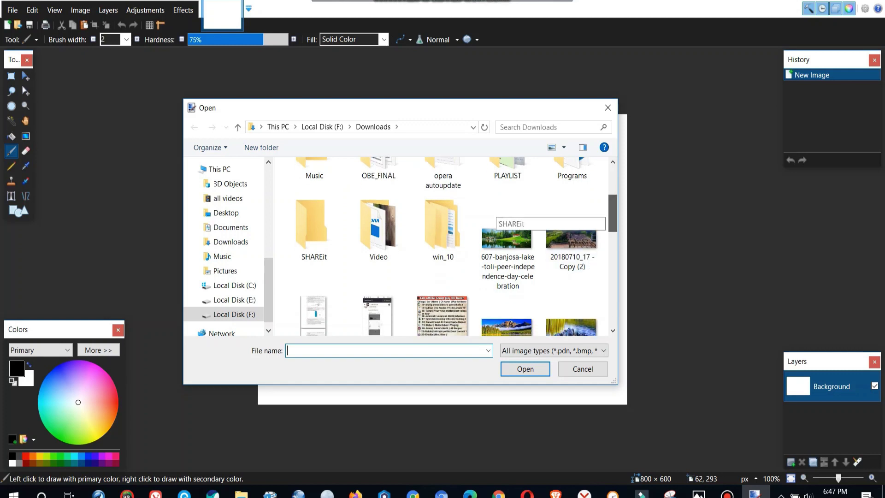
scroll(572, 258, "down", 1)
scroll(571, 240, "down", 1)
scroll(571, 240, "up", 1)
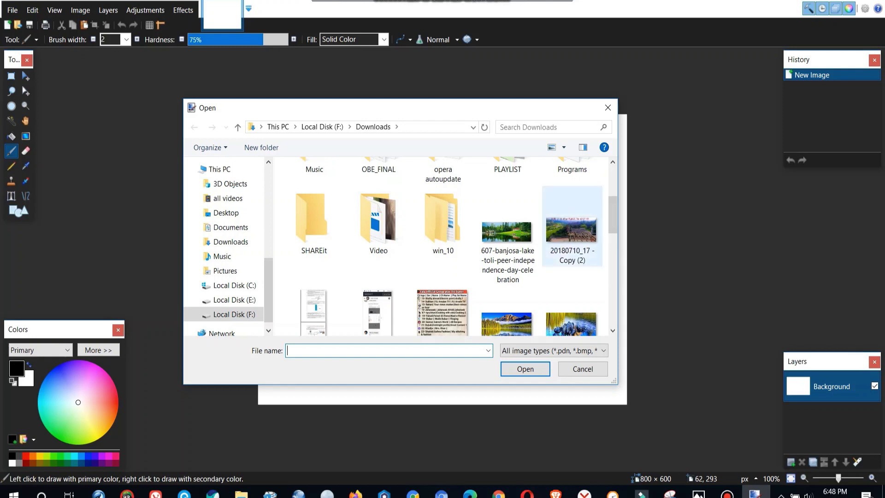
left_click(571, 231)
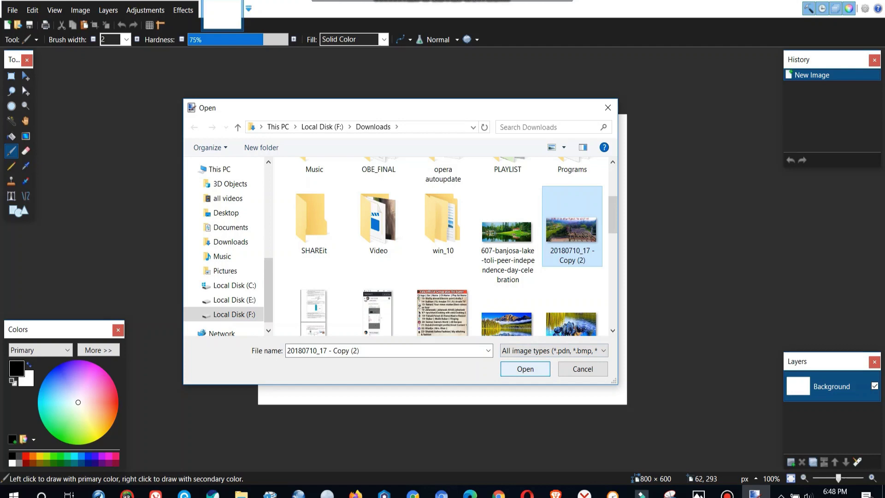
left_click(525, 368)
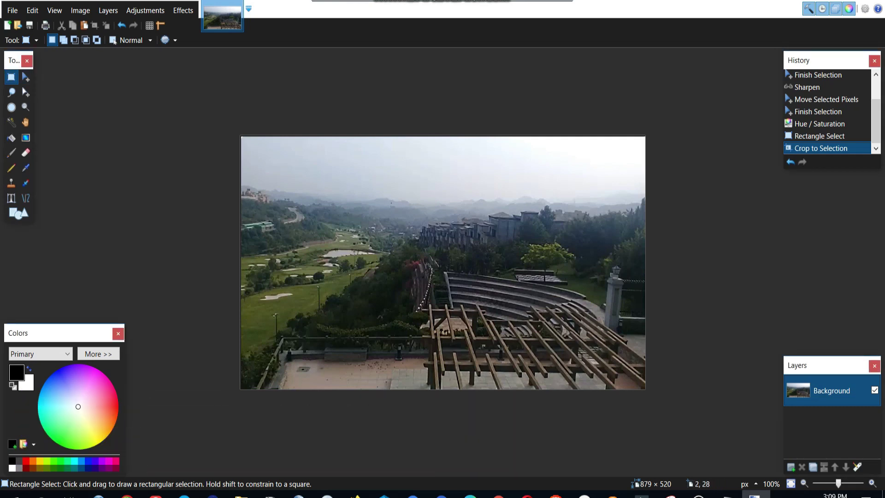
Select the photo below its hazy top strip and crop to that selection
left_click_drag(242, 149, 652, 389)
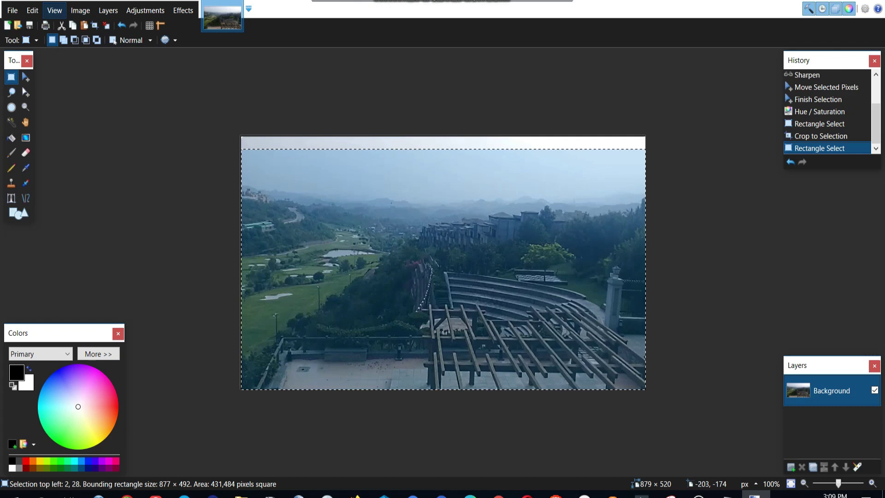
left_click(33, 11)
left_click(44, 71)
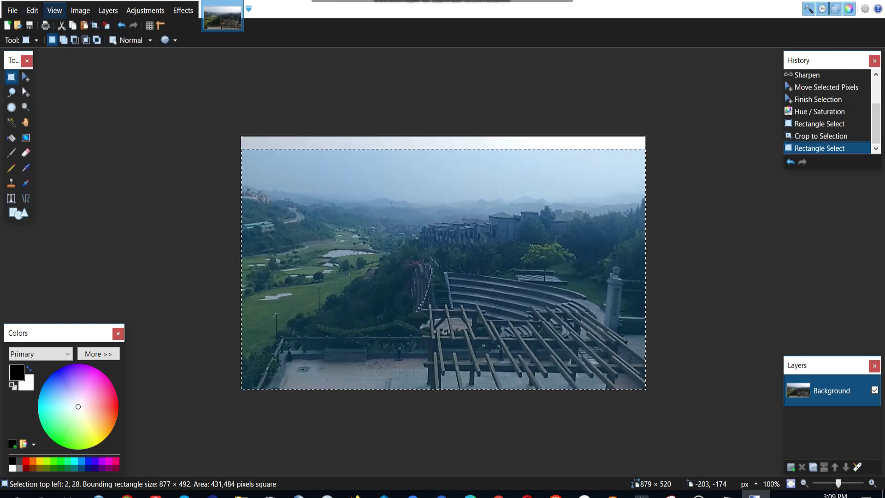
left_click(80, 10)
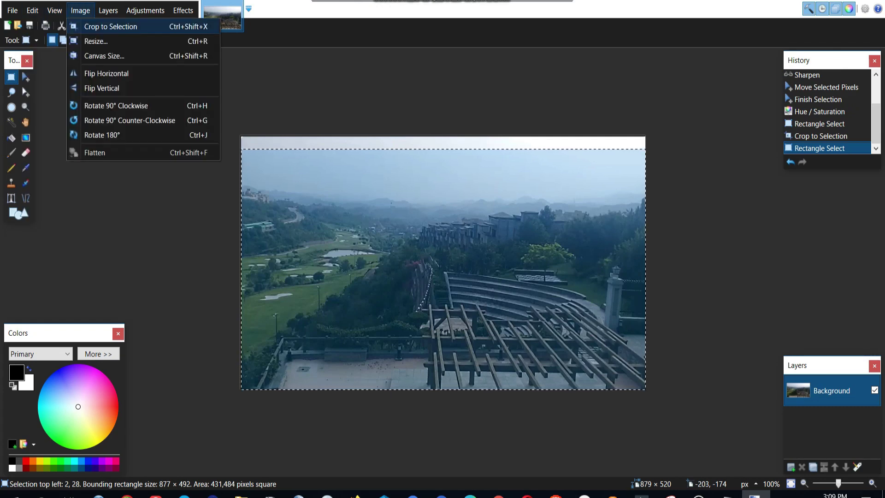
left_click(110, 26)
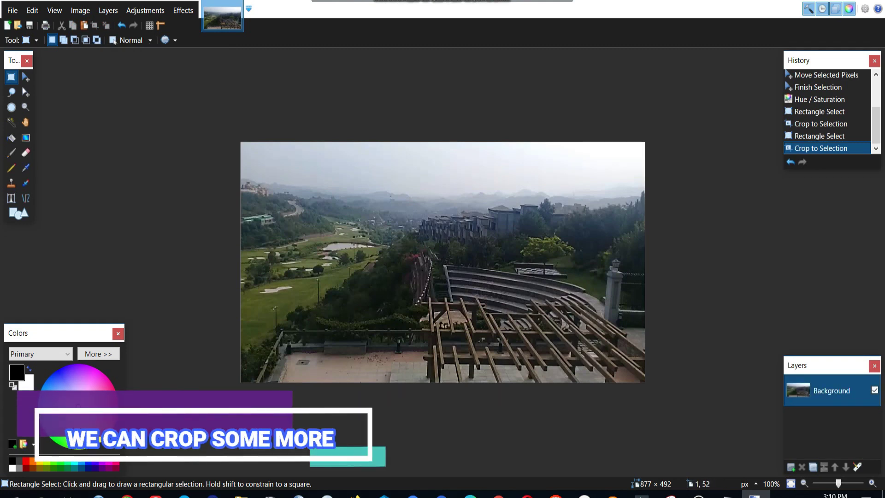
Crop again below the remaining haze, leaving the photo at 876 × 450
left_click_drag(241, 162, 645, 383)
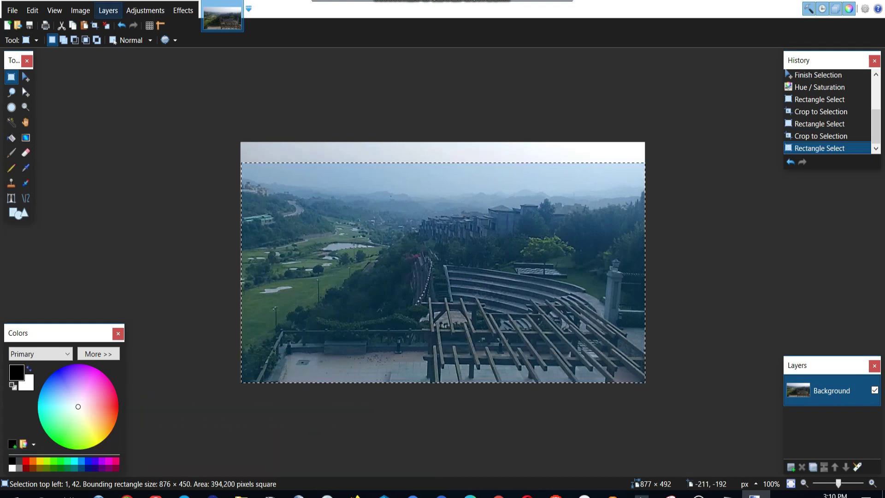
left_click(80, 10)
left_click(111, 27)
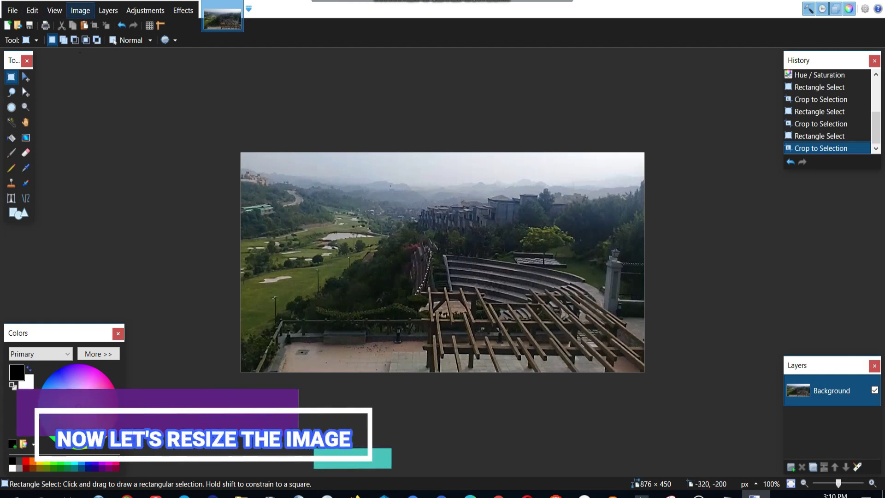
Resize the photo with aspect ratio kept, raising width to 1000 for 1000 × 514
left_click(80, 10)
left_click(95, 41)
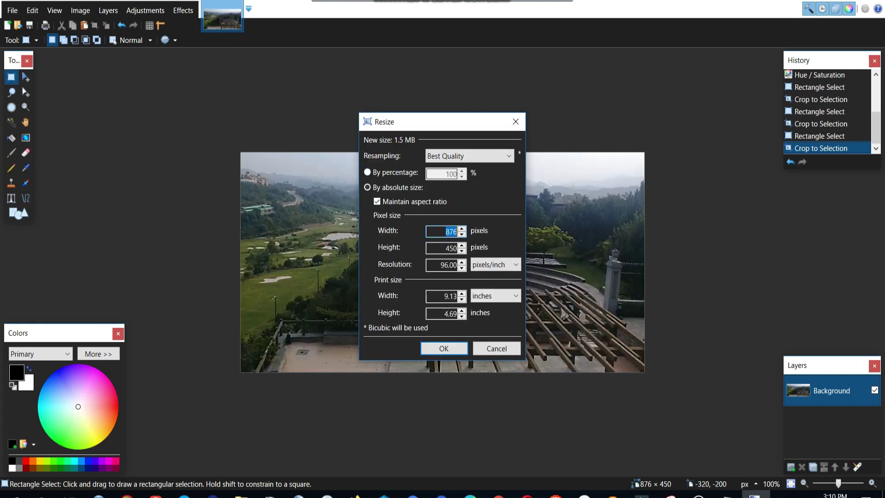
left_click_drag(415, 122, 679, 110)
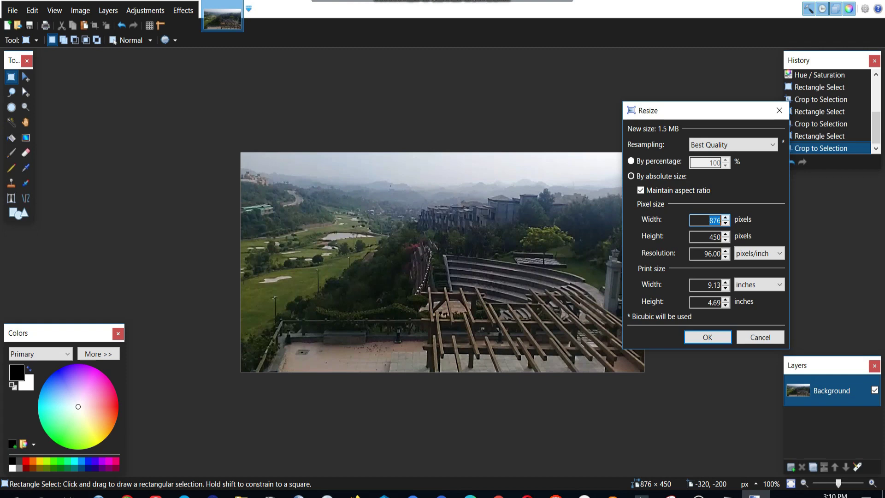
key("Up")
key("Up")
key("Up")
key("Up")
key("Up")
key("Up")
key("Up")
key("Up")
key("Up")
key("Up")
key("Up")
key("Up")
key("Up")
key("Up")
key("Up")
key("Up")
key("Up")
key("Up")
key("Up")
key("Up")
key("Up")
key("Up")
key("Up")
key("Up")
key("Up")
key("Up")
key("Up")
key("Up")
key("Up")
key("Up")
key("Up")
key("Up")
key("Up")
key("Up")
key("Up")
key("Up")
key("Up")
key("Up")
key("Up")
key("Up")
key("Up")
key("Up")
key("Up")
key("Up")
key("Up")
key("Up")
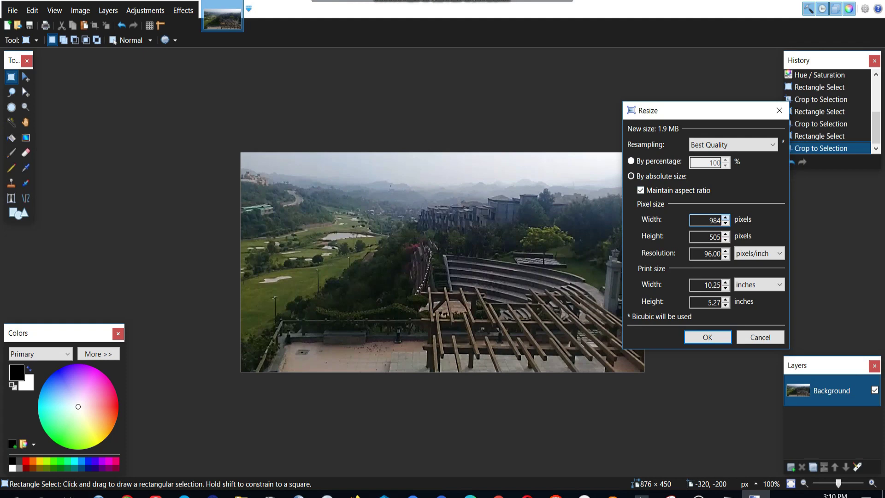
key("Up")
key("Up")
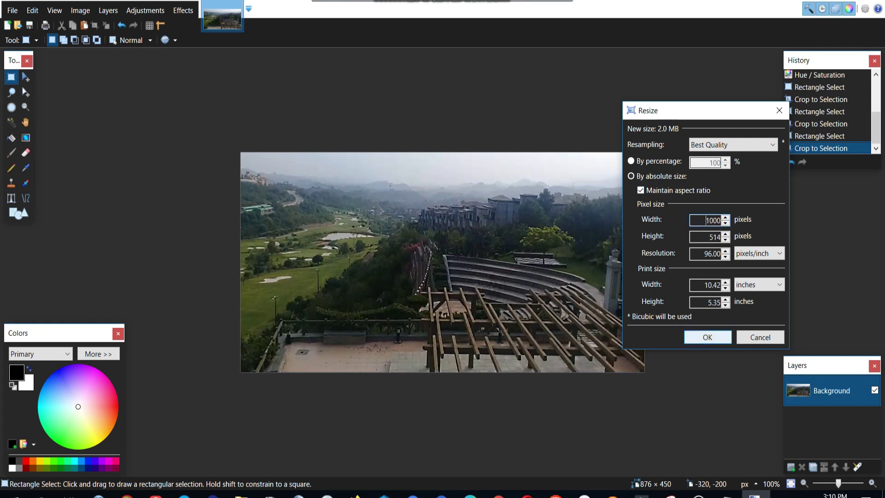
key("Return")
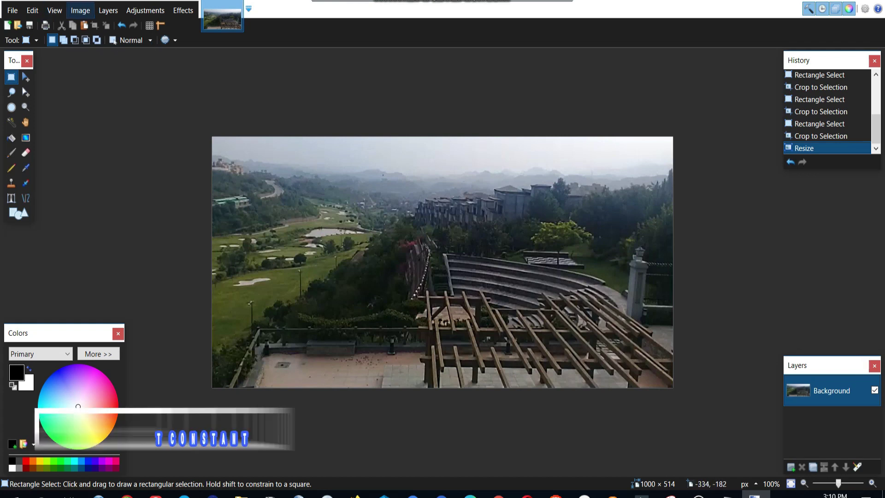
Unlock aspect ratio and resize the photo to 1000 × 600 by setting height 600
left_click(80, 10)
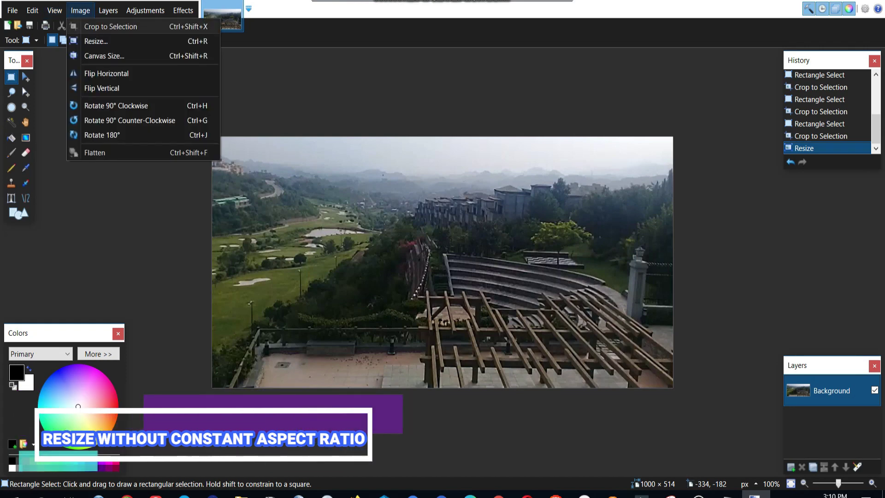
key("Return")
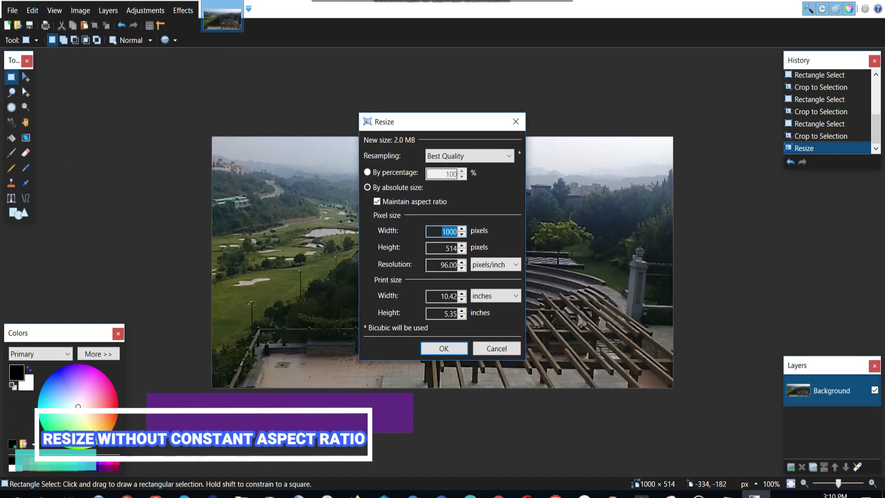
left_click_drag(414, 121, 687, 139)
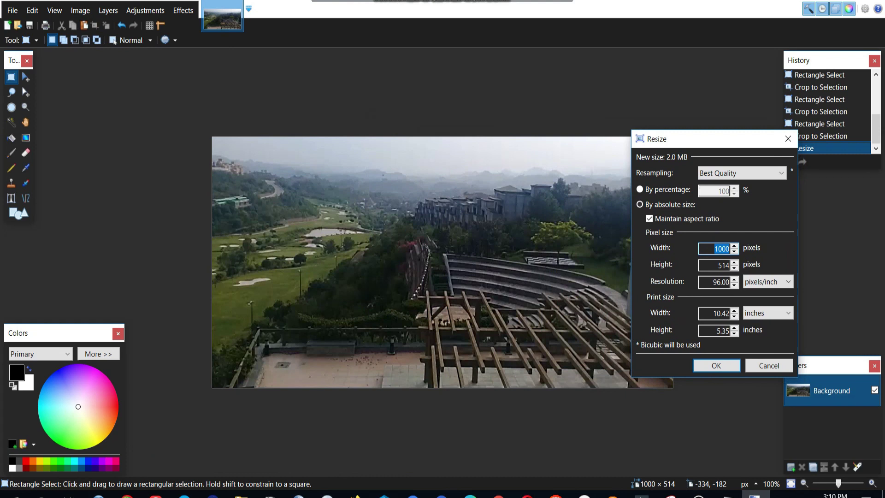
left_click(649, 218)
left_click(734, 262)
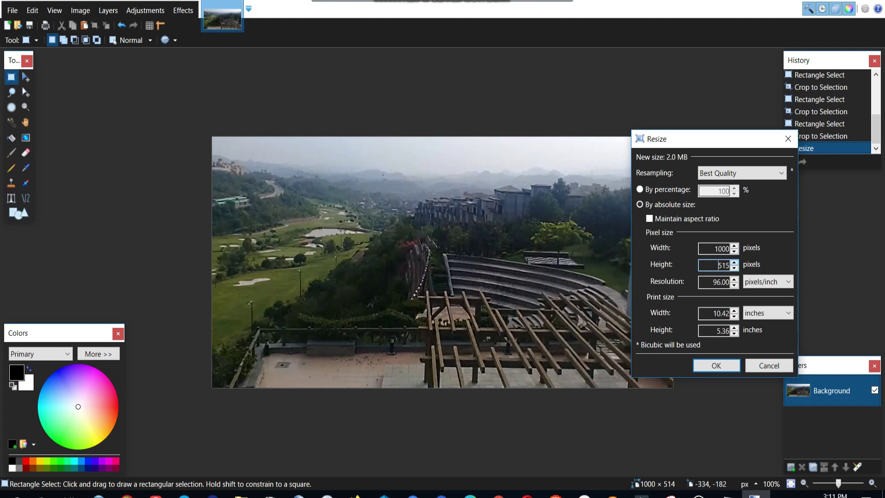
key("Up")
key("Up")
key("Up")
key("Up")
key("Up")
key("Up")
key("Up")
key("ctrl+a")
type("600")
left_click(716, 365)
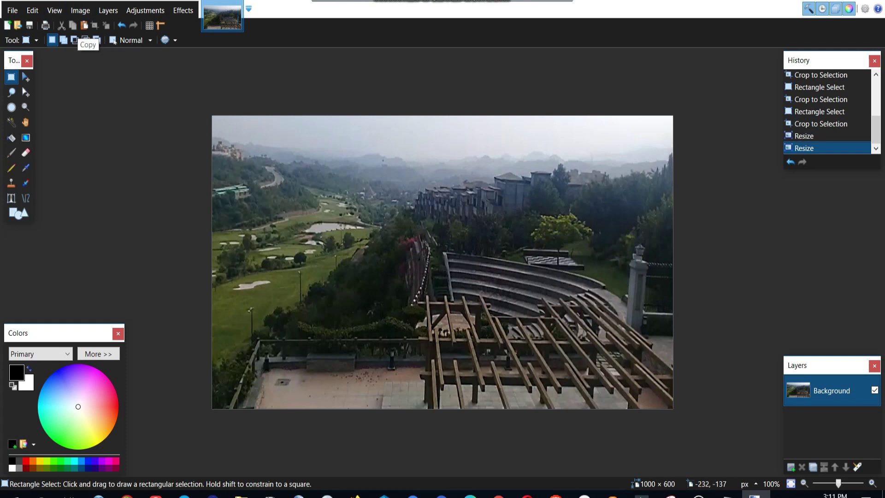
left_click(80, 10)
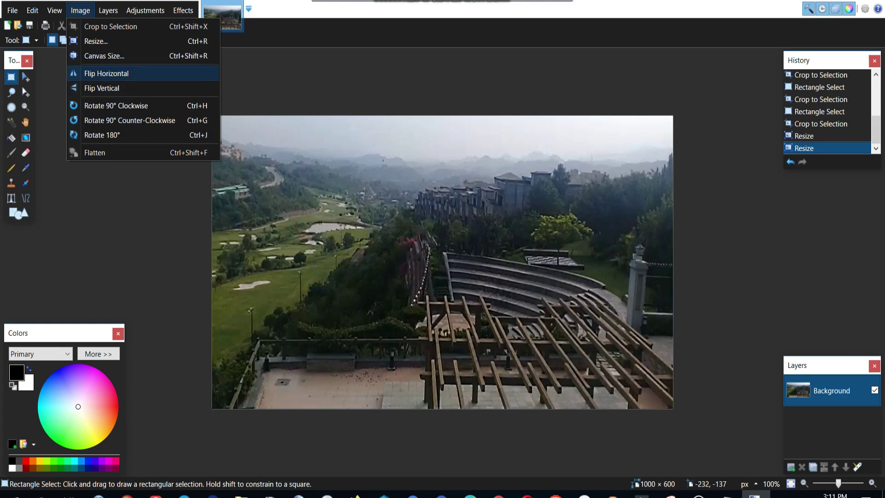
left_click(106, 73)
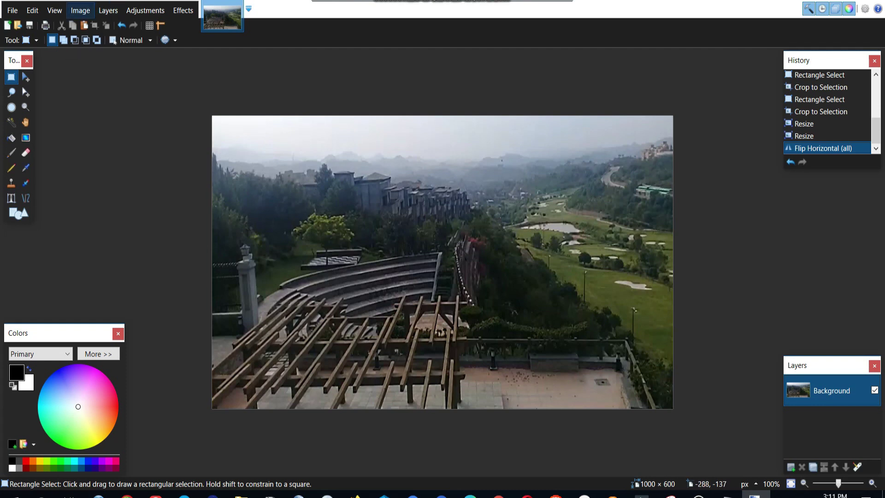
left_click(80, 11)
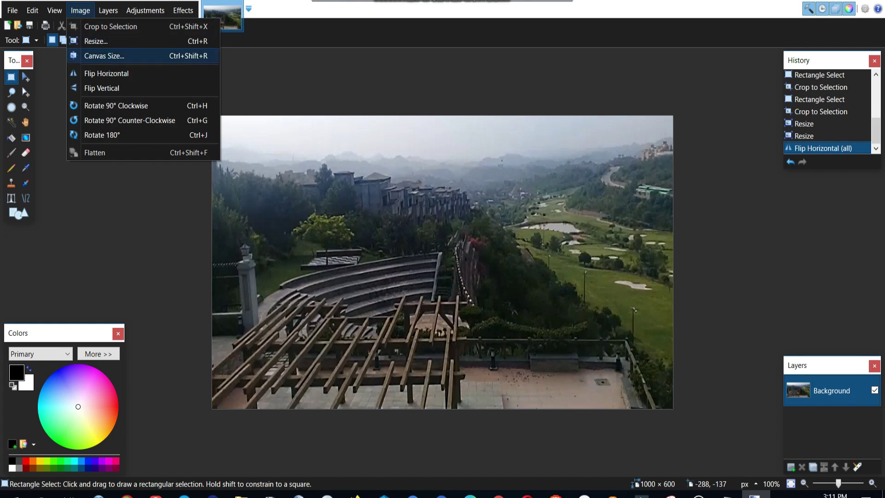
left_click(122, 73)
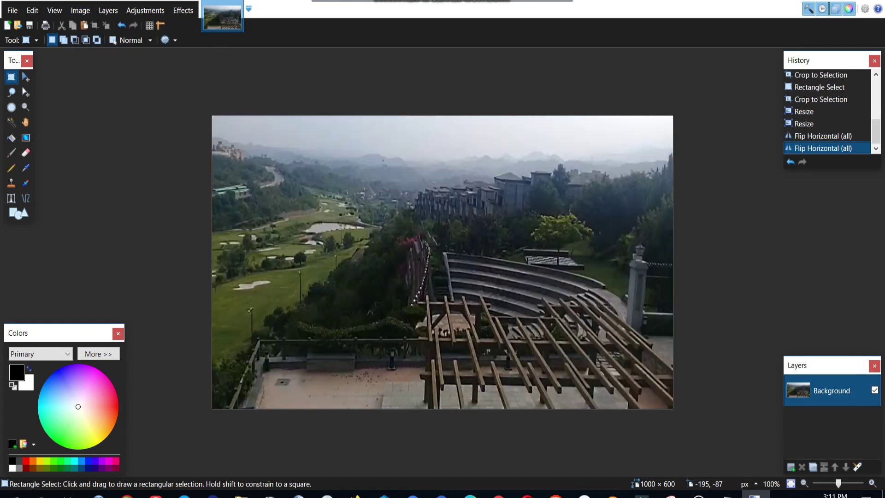
left_click(80, 10)
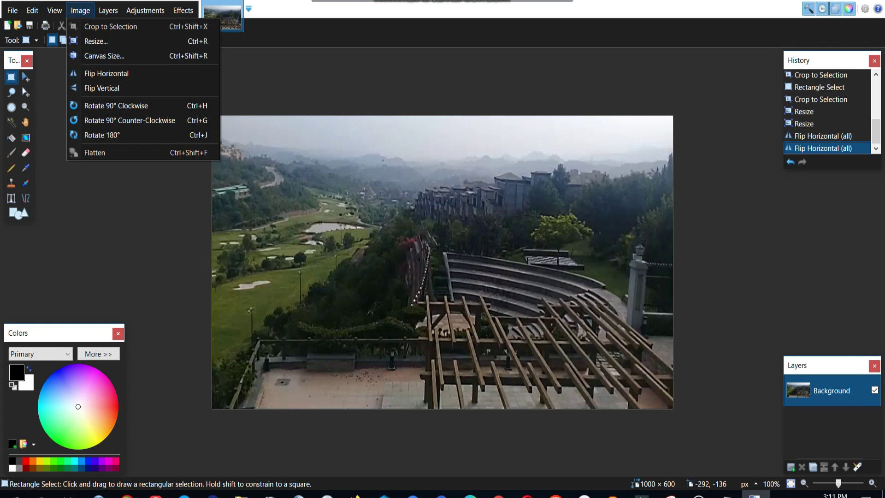
left_click(101, 88)
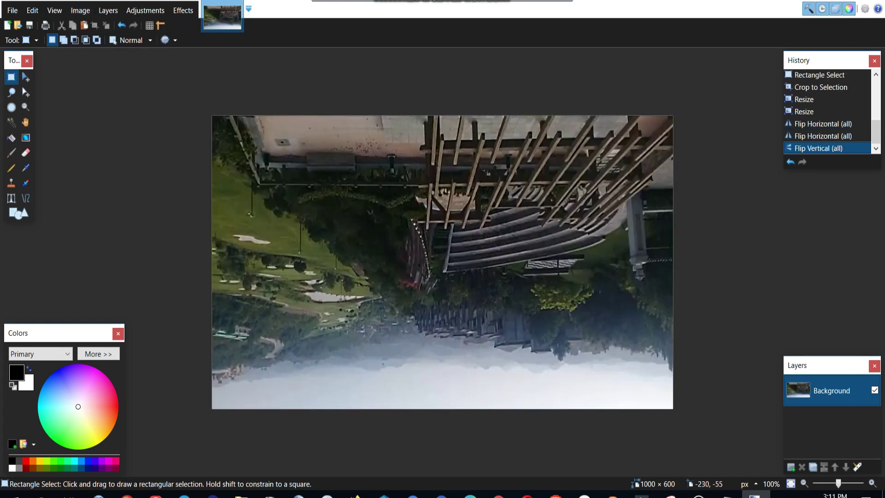
left_click(80, 10)
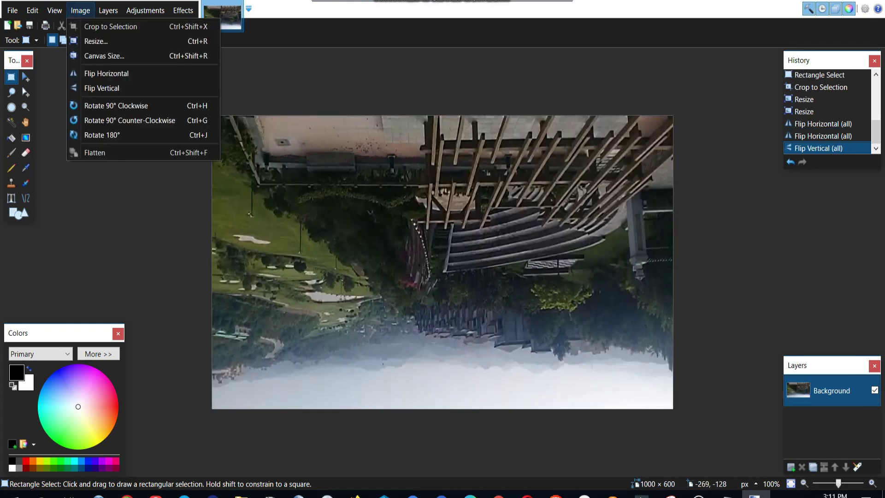
left_click(101, 88)
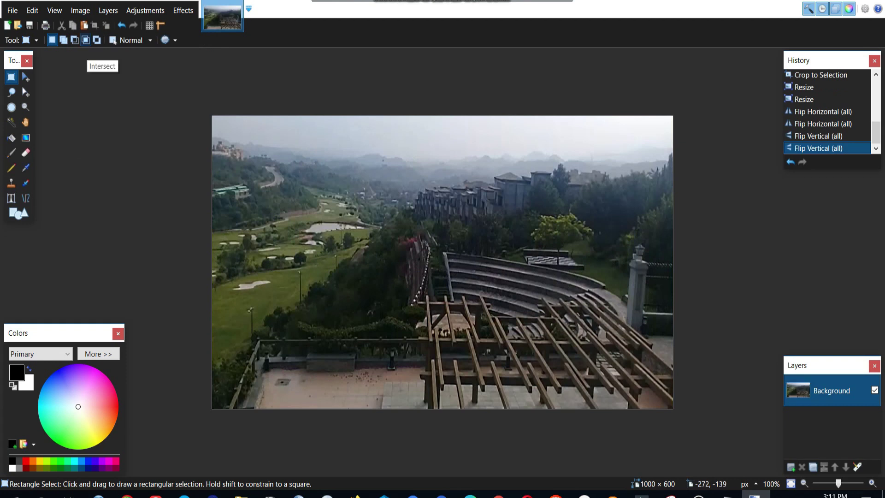
left_click(80, 10)
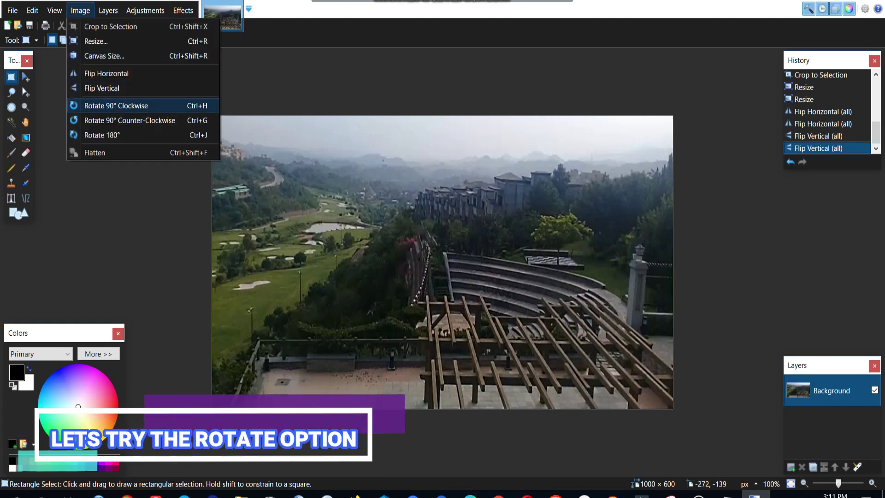
left_click(116, 105)
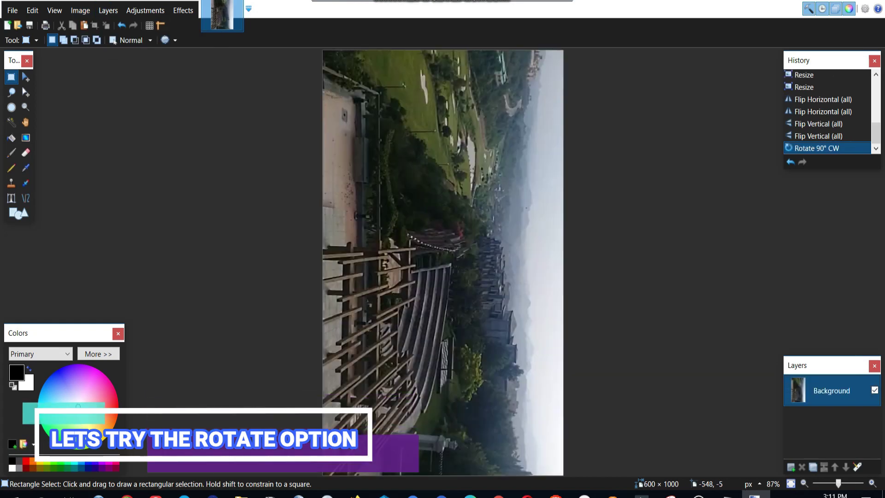
left_click(80, 10)
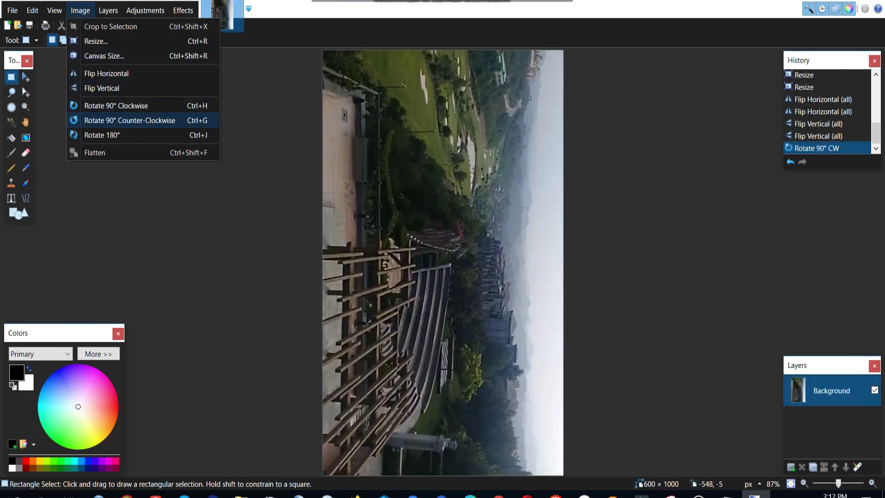
left_click(129, 120)
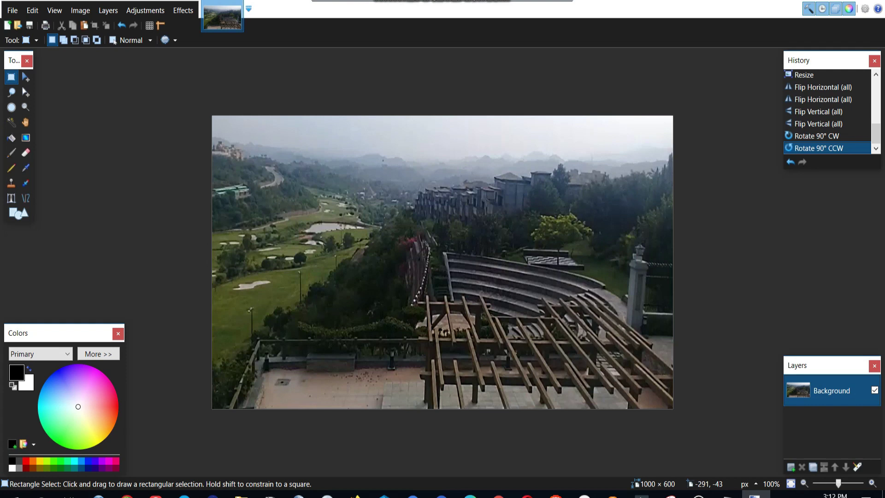
Apply Auto-Level from the Adjustments menu to the 1920 × 1080 landscape photo
left_click(145, 11)
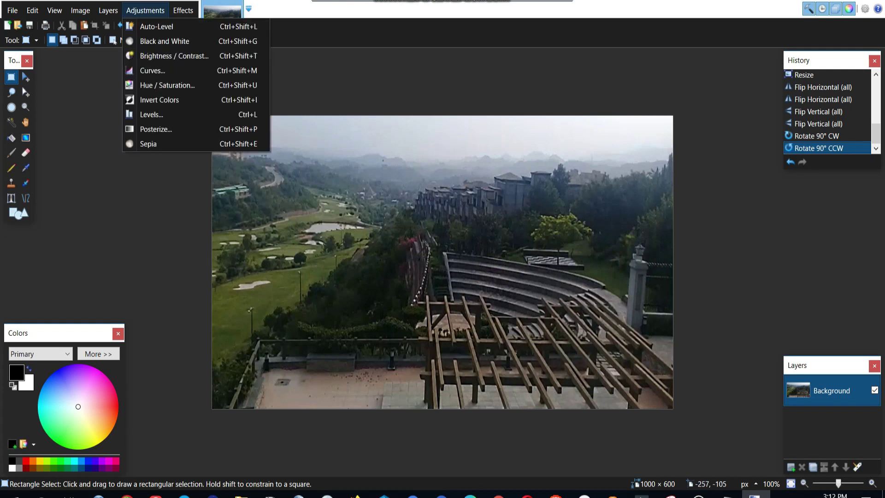
key("Escape")
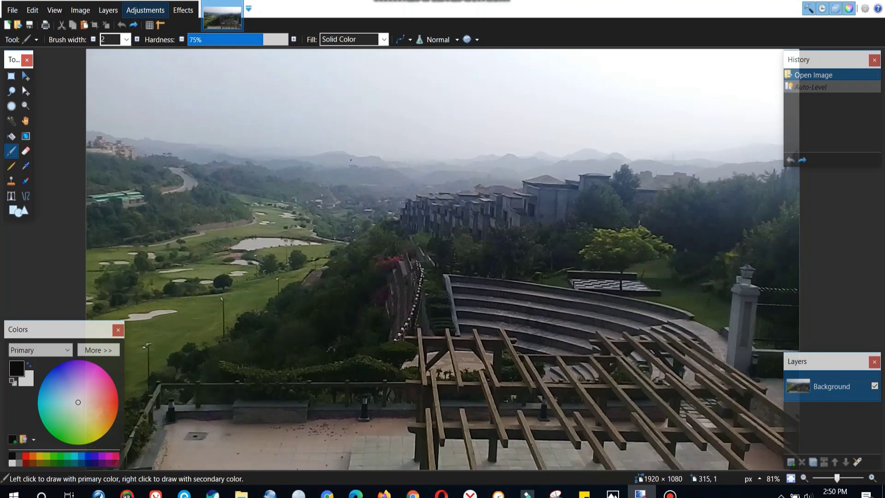
left_click(145, 10)
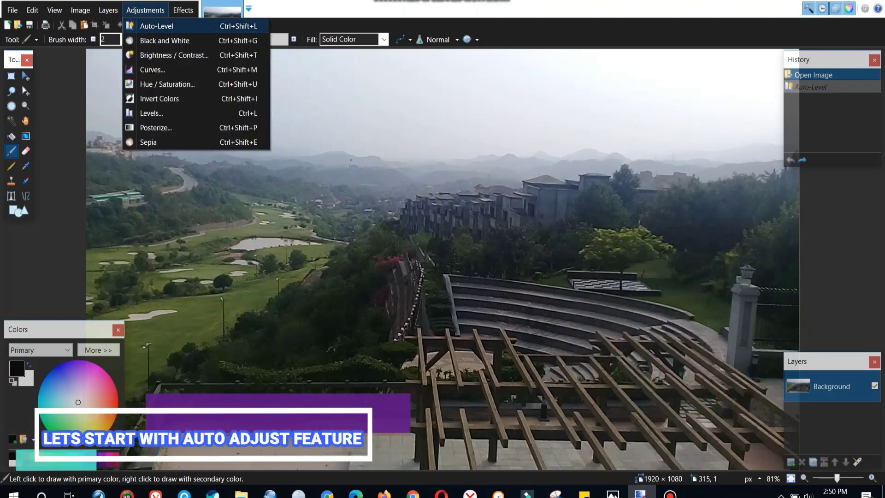
key("Return")
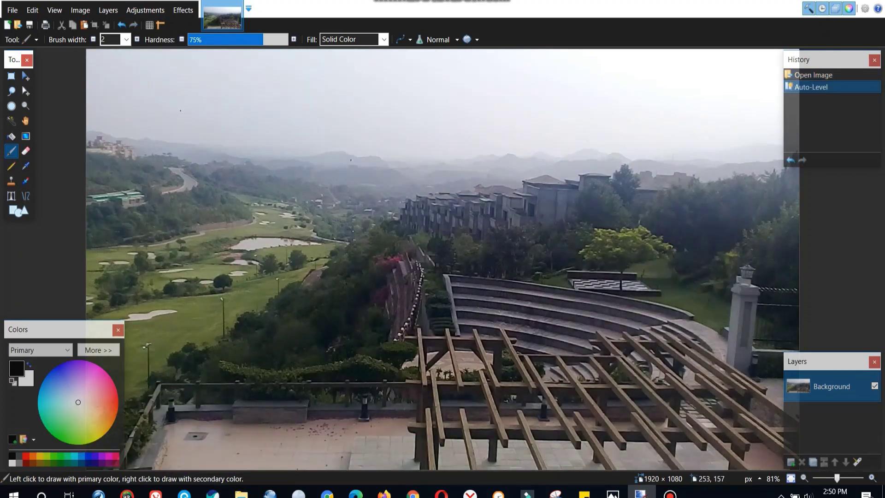
left_click(145, 10)
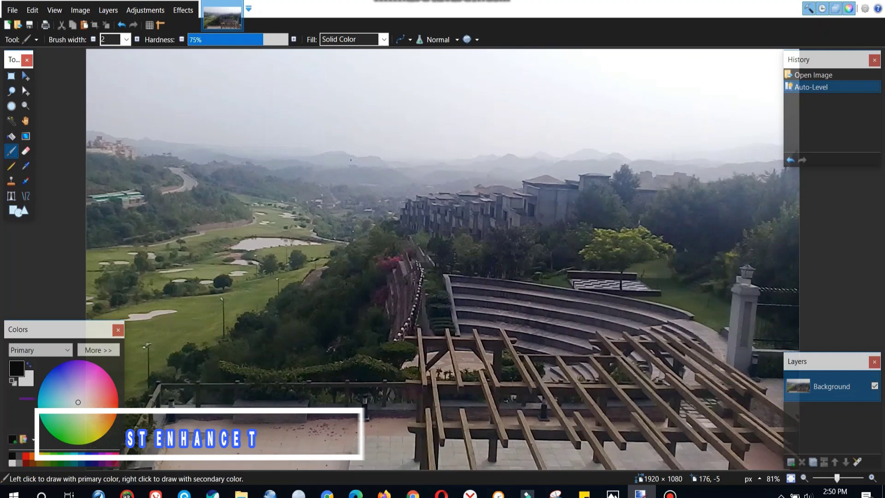
Apply Hue / Saturation with saturation 121, hue 0 and lightness 0
key("ctrl+shift+u")
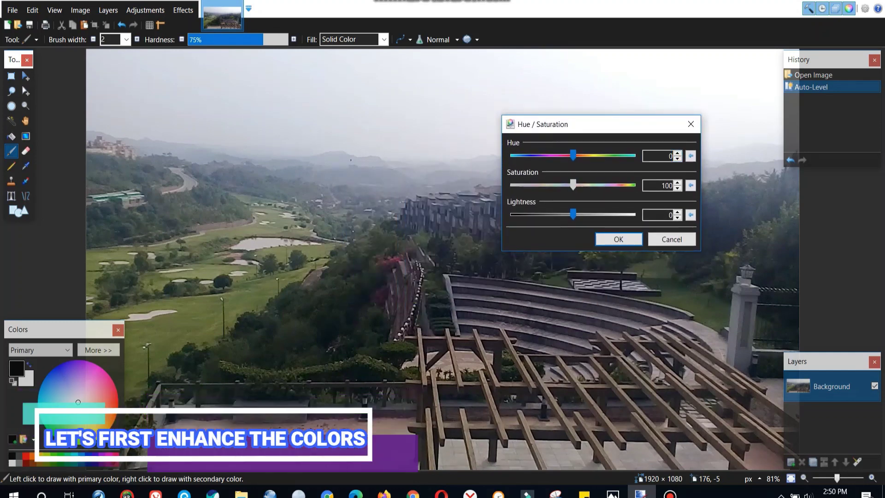
left_click_drag(572, 185, 589, 185)
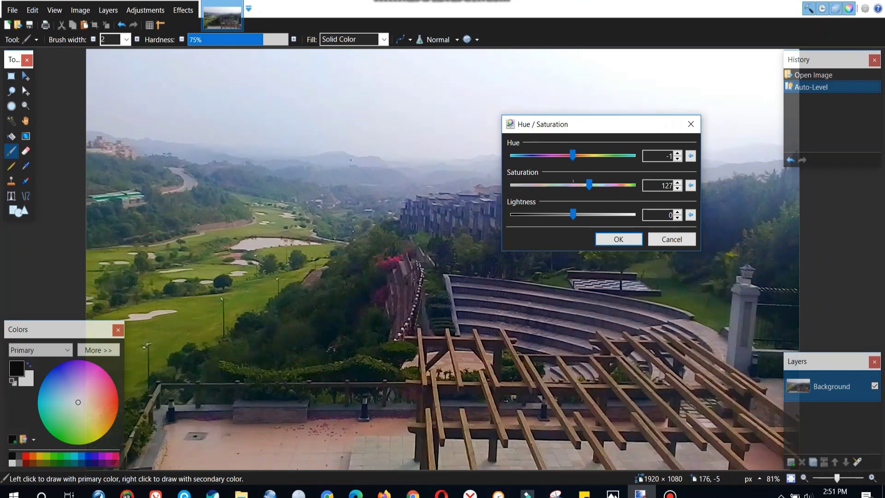
left_click(691, 156)
left_click_drag(589, 184, 587, 185)
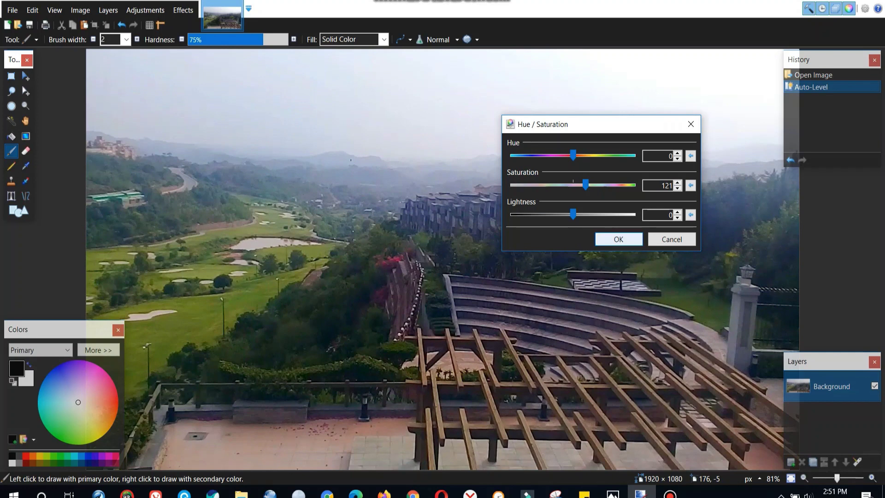
key("Return")
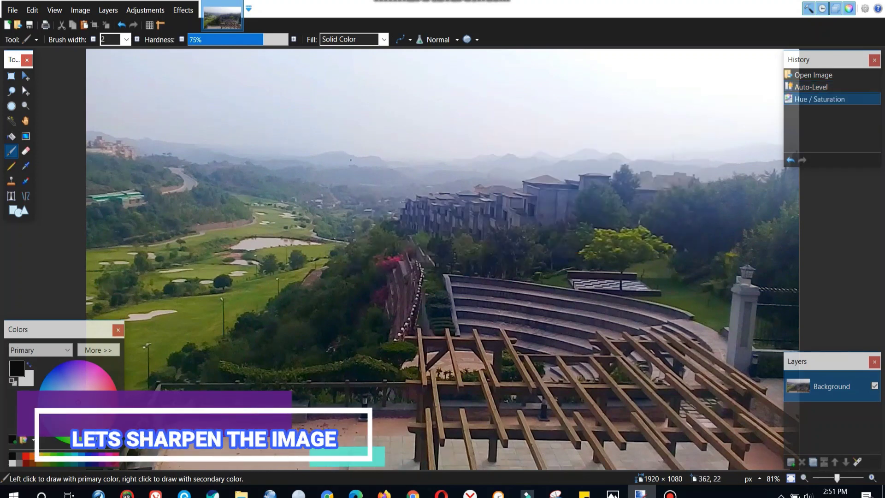
Apply Effects > Photo > Sharpen to the whole photo with amount 15
left_click(183, 11)
mouse_move(195, 84)
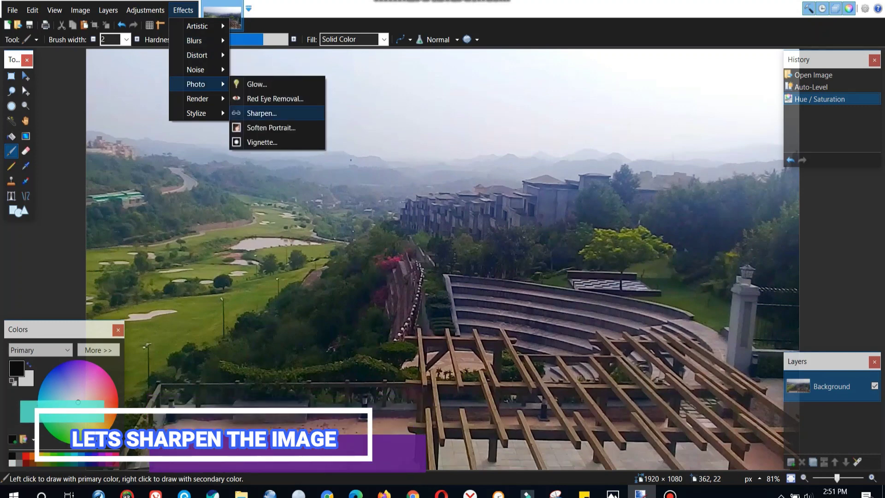
left_click(261, 113)
left_click_drag(438, 204, 553, 138)
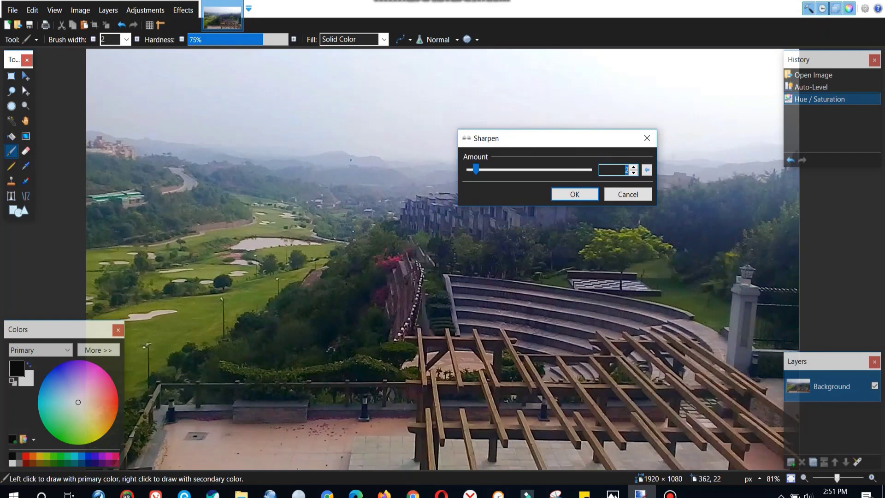
key("Up")
key("Up")
key("Up")
key("Up")
key("Up")
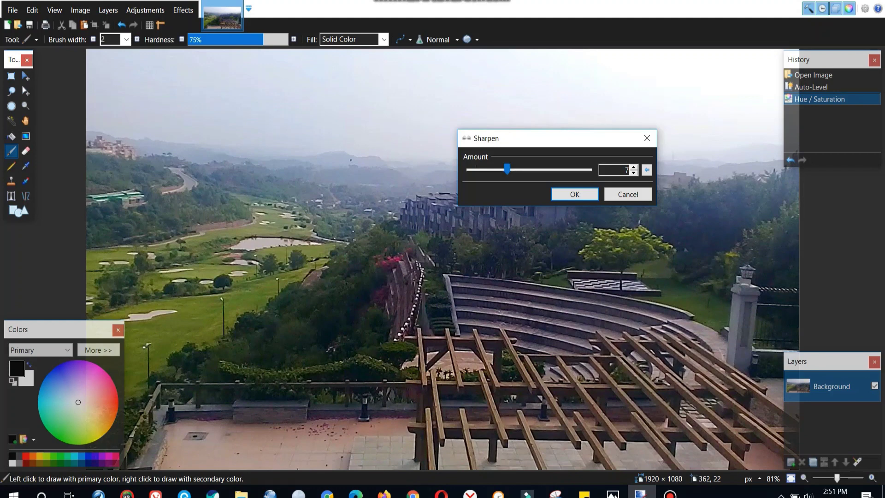
key("Up")
key("Up")
key("Up")
key("Up")
key("Up")
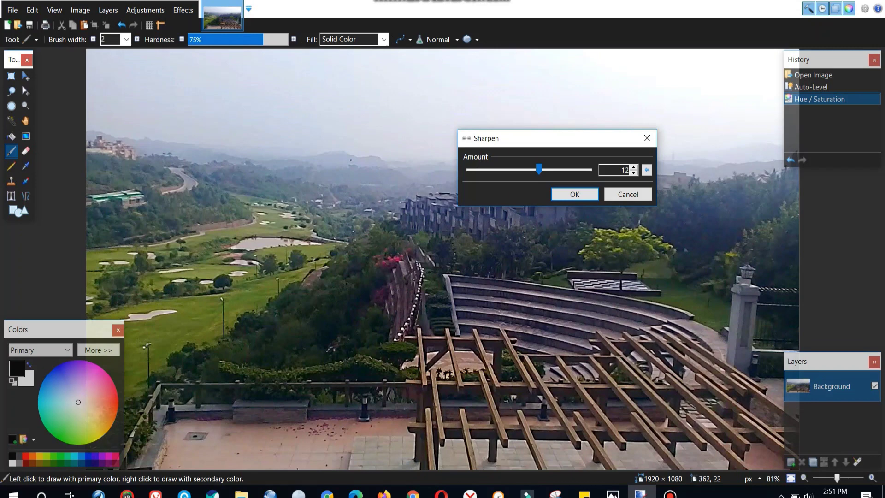
key("Right")
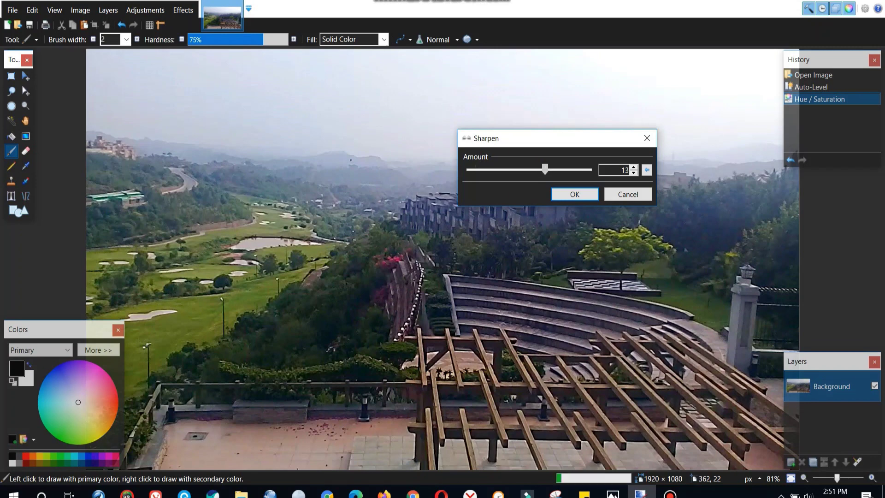
key("Right")
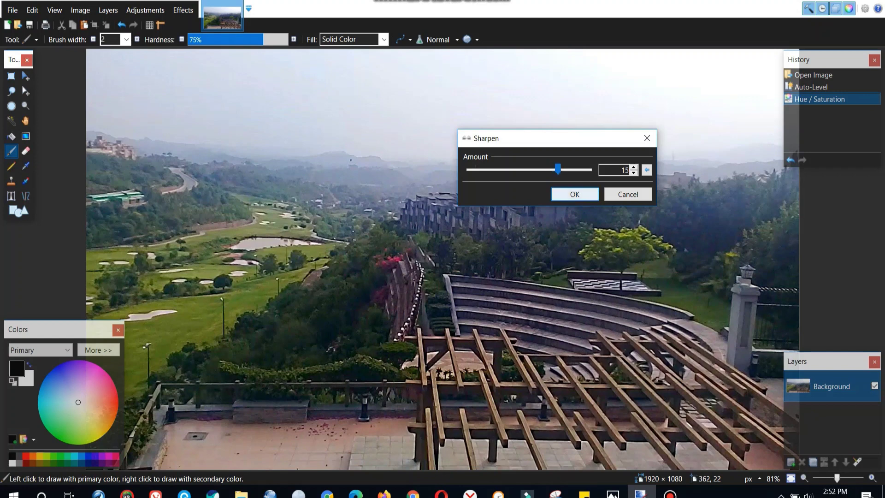
left_click(575, 194)
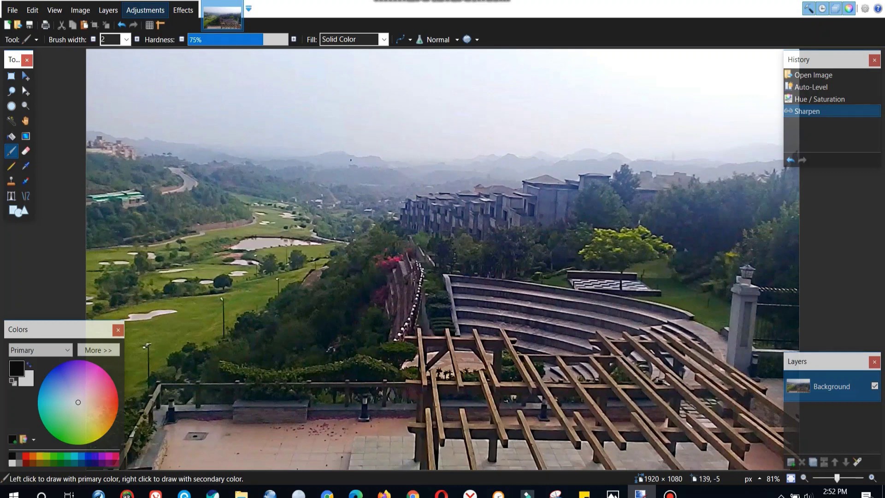
left_click(145, 10)
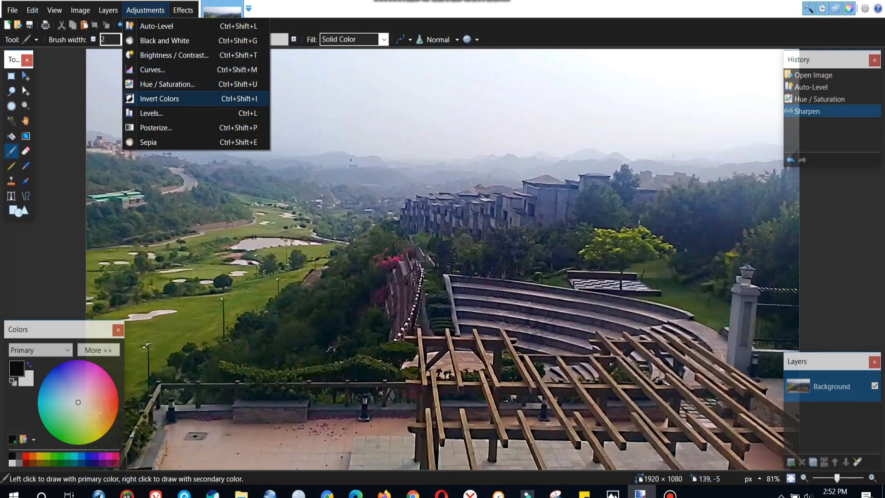
Apply a Curves luminosity adjustment with a slightly raised shadow point to brighten dark areas
left_click(152, 69)
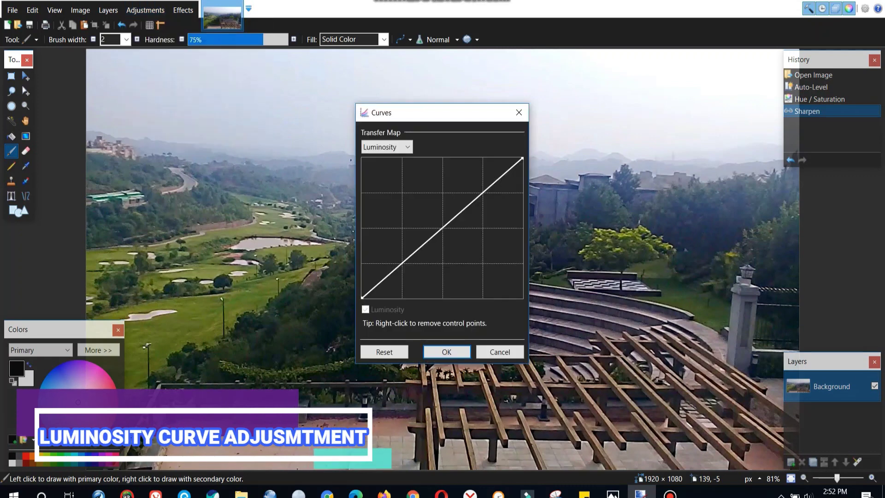
left_click_drag(437, 112, 681, 209)
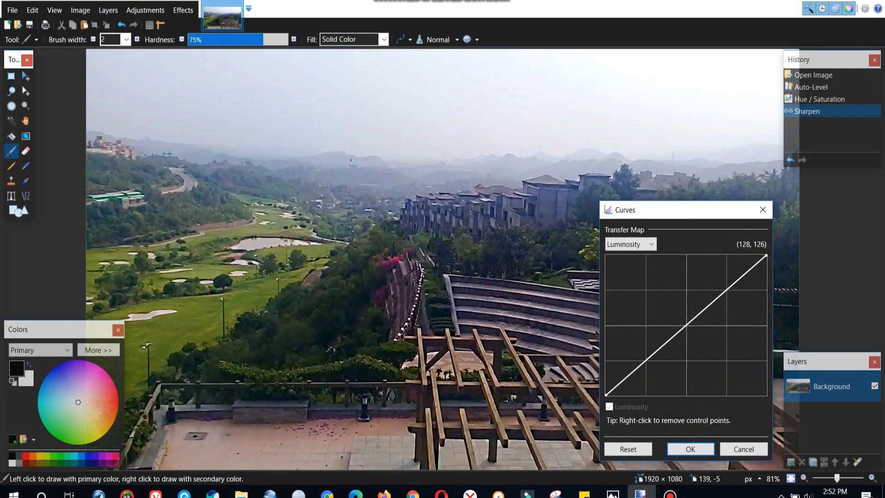
mouse_move(686, 325)
left_mouse_down()
mouse_move(662, 336)
mouse_move(684, 335)
mouse_move(679, 329)
left_mouse_up()
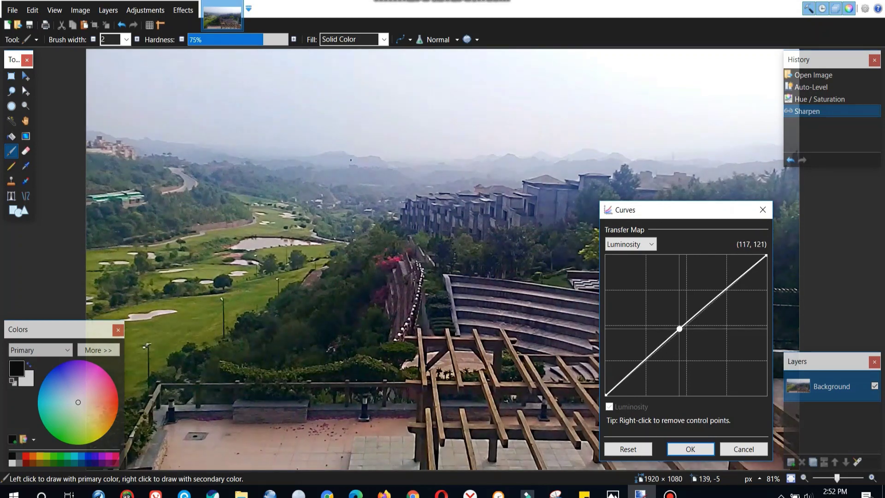
left_click_drag(727, 290, 727, 288)
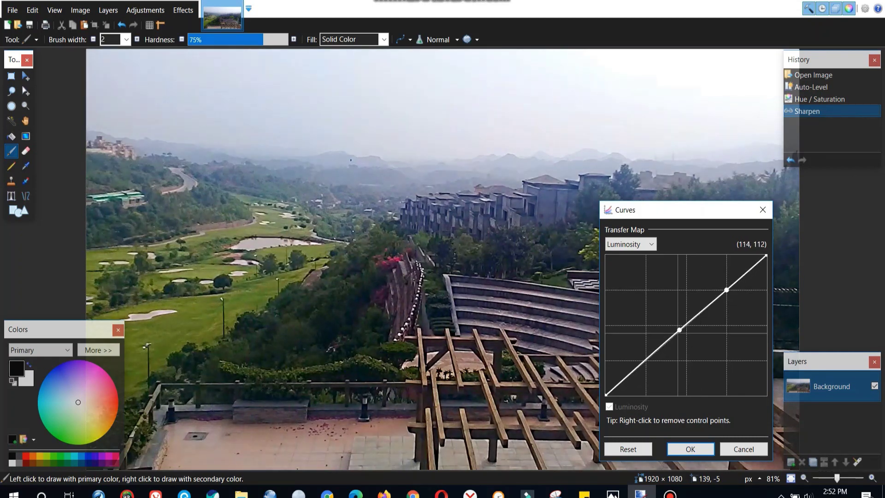
left_click_drag(679, 330, 679, 328)
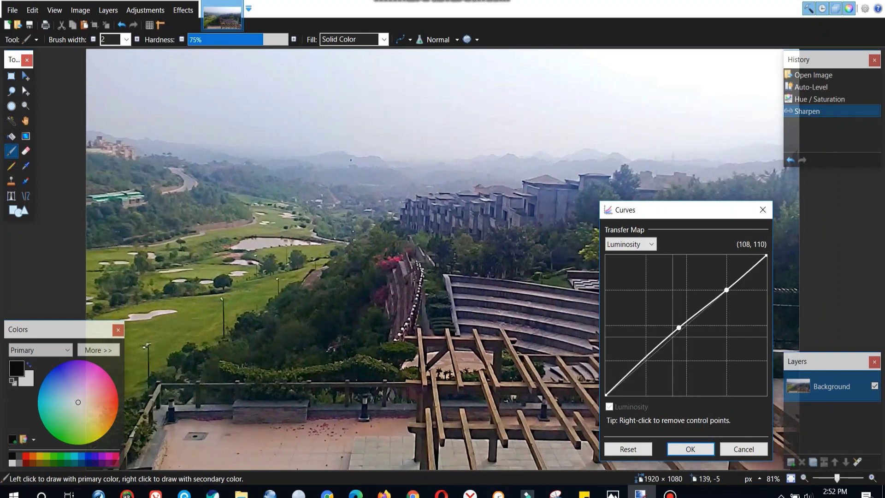
left_click(623, 377)
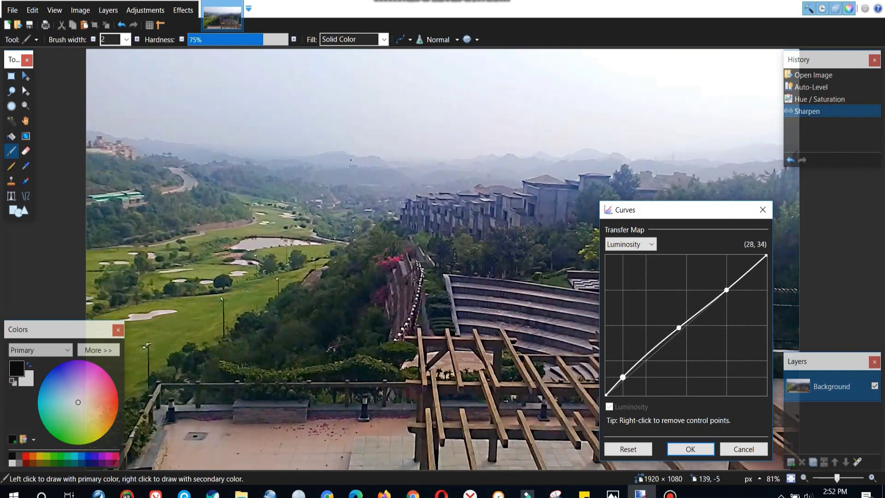
left_click_drag(622, 377, 621, 375)
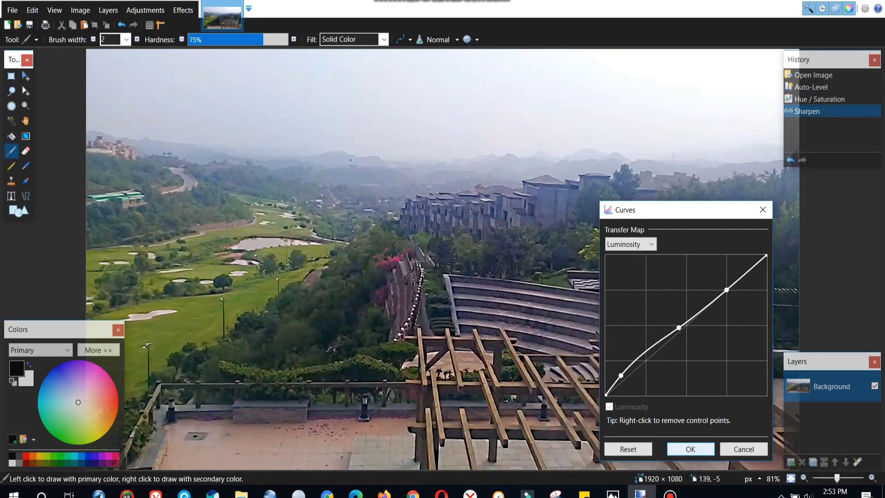
left_click(690, 448)
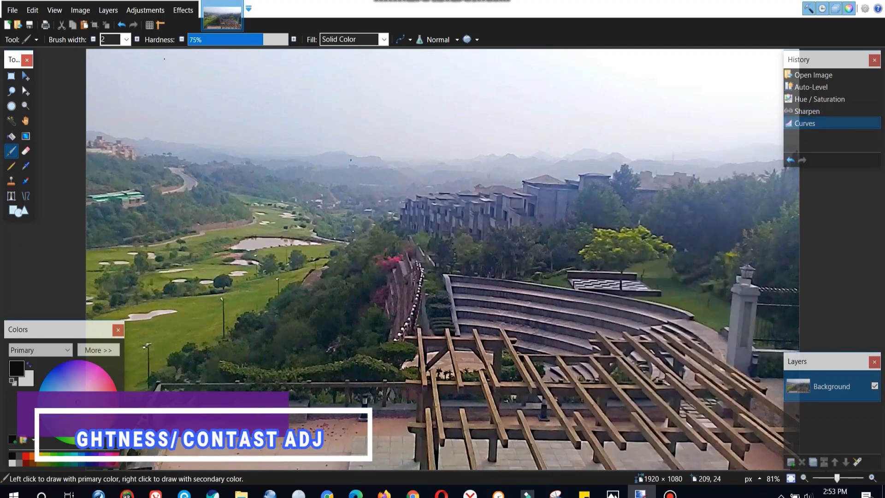
Apply Brightness / Contrast with contrast 21 and brightness 2
left_click(145, 10)
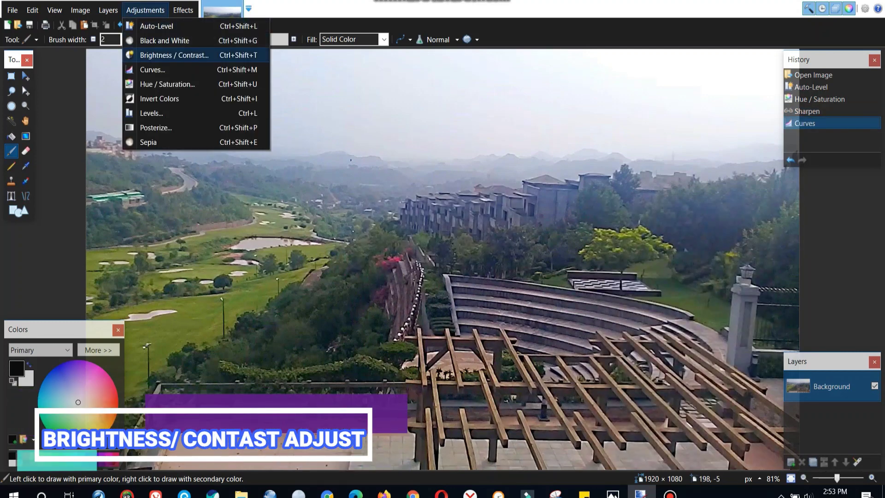
left_click(174, 55)
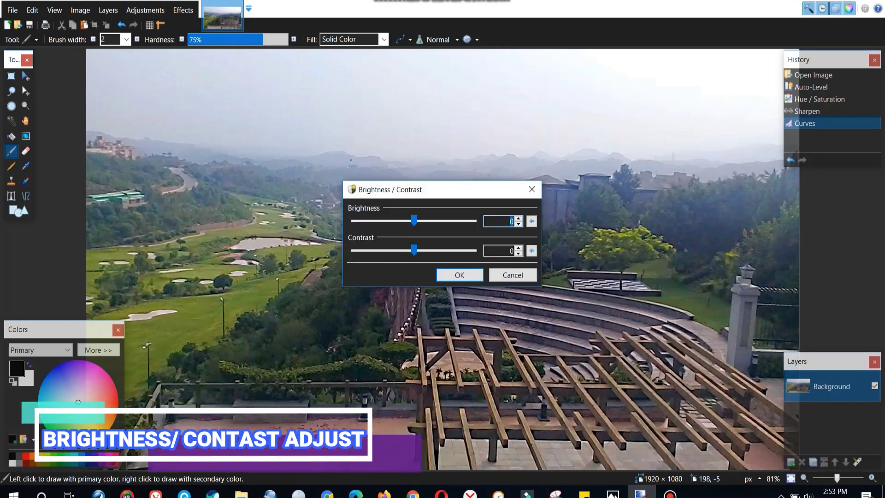
left_click_drag(415, 190, 653, 98)
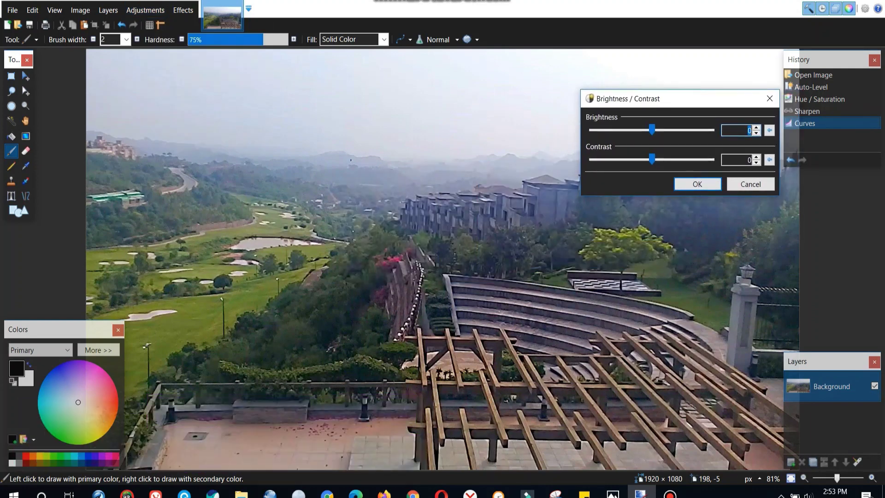
left_click_drag(652, 159, 664, 159)
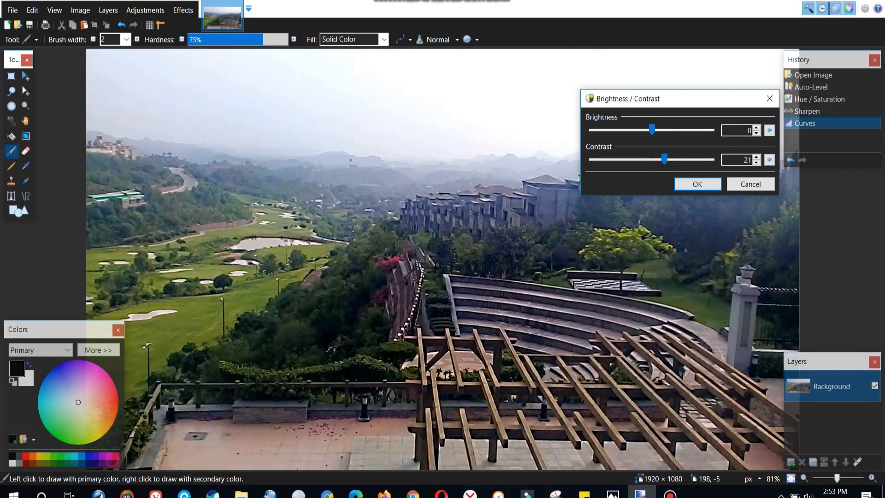
left_click_drag(652, 130, 653, 130)
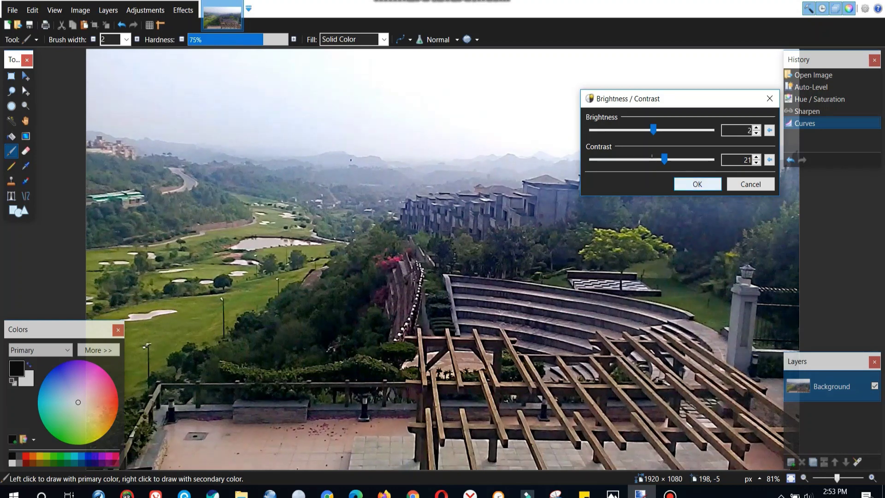
key("XF86MonBrightnessUp")
key("XF86MonBrightnessUp")
key("Return")
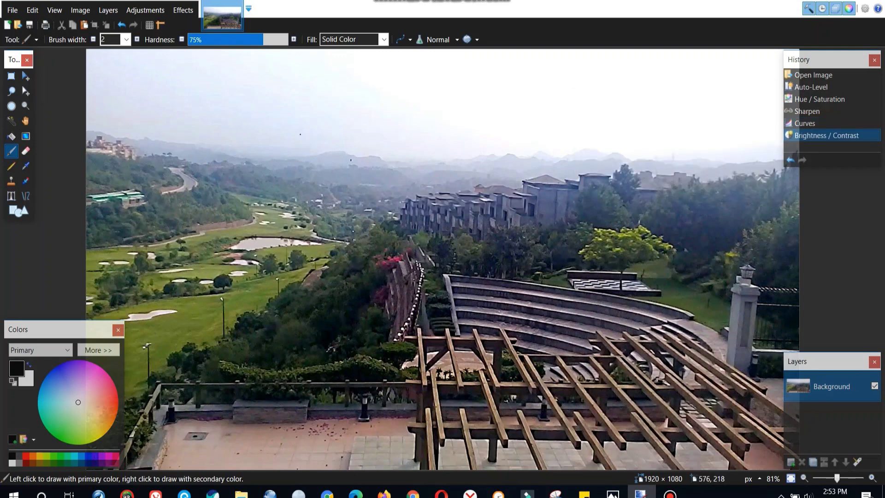
Apply a second Sharpen effect to the entire photo with amount 11
left_click(183, 10)
mouse_move(185, 58)
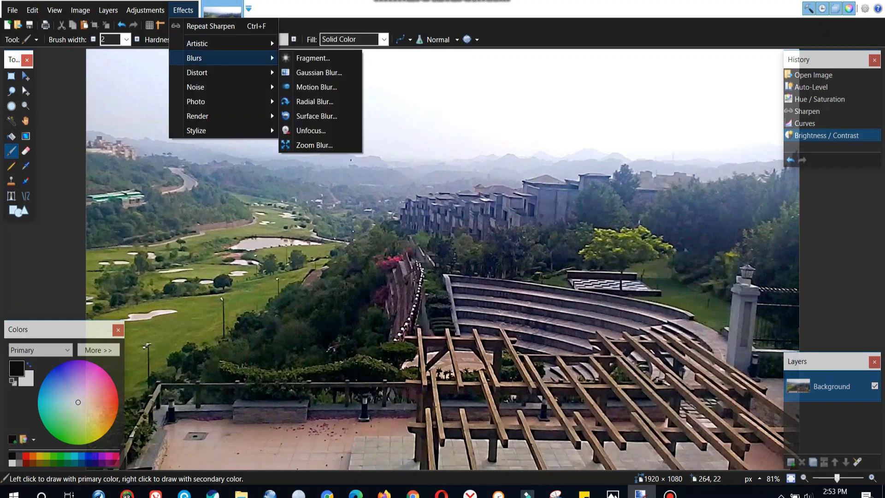
mouse_move(195, 87)
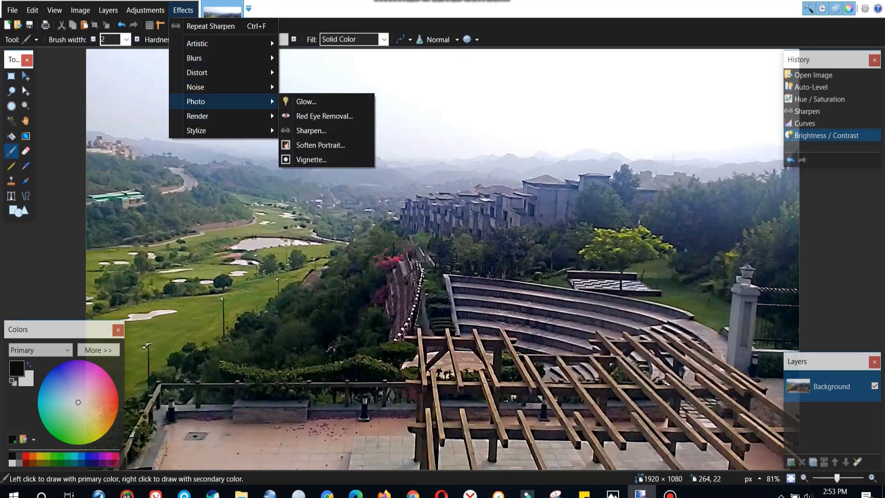
left_click(311, 131)
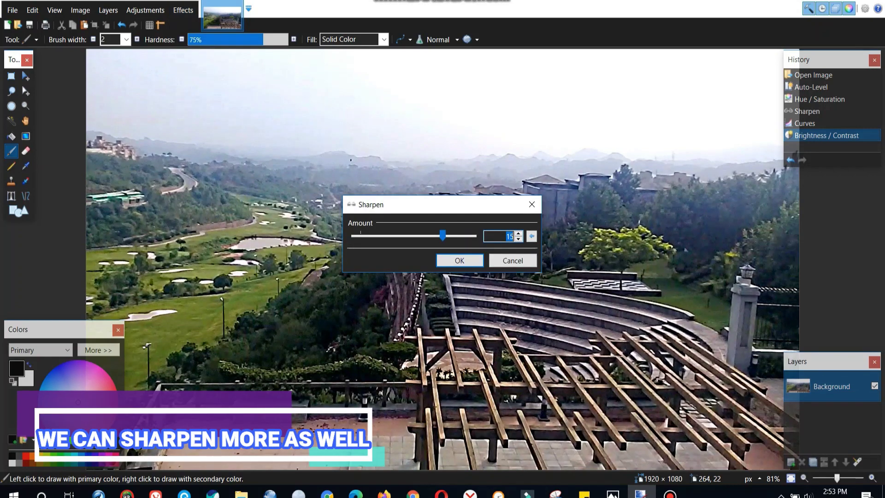
left_click_drag(415, 205, 553, 139)
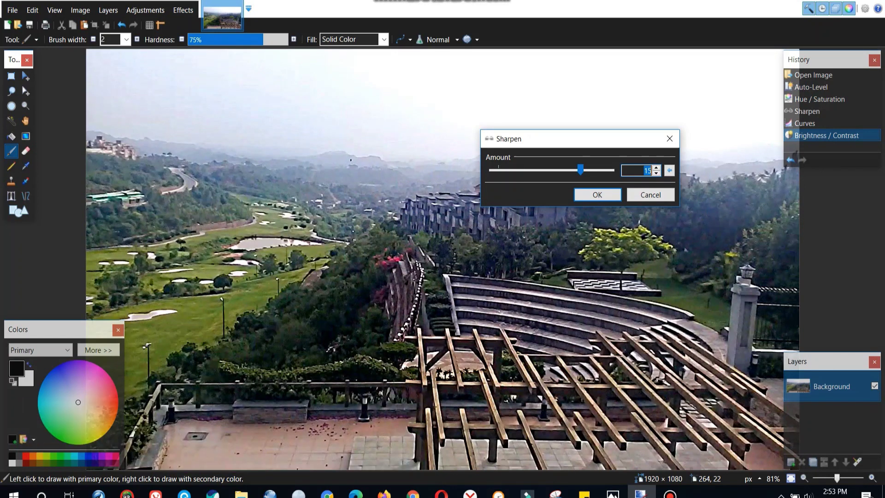
key("Down")
key("Down")
key("Down")
key("Down")
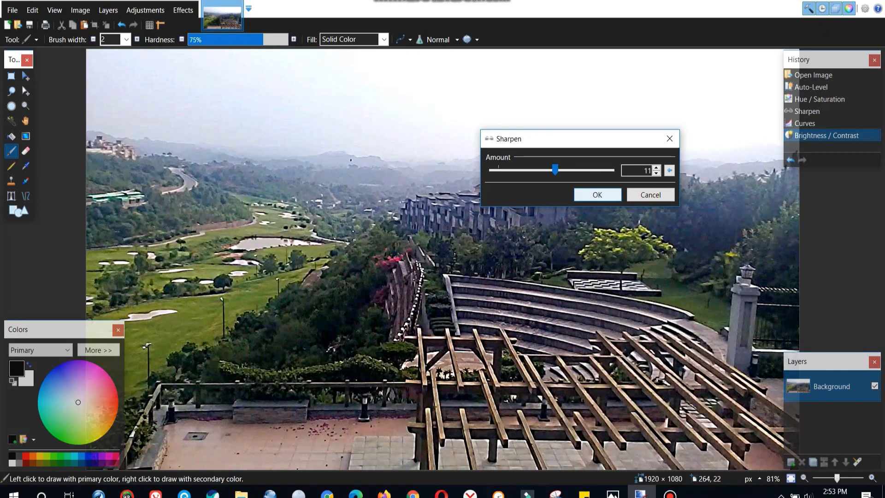
key("Return")
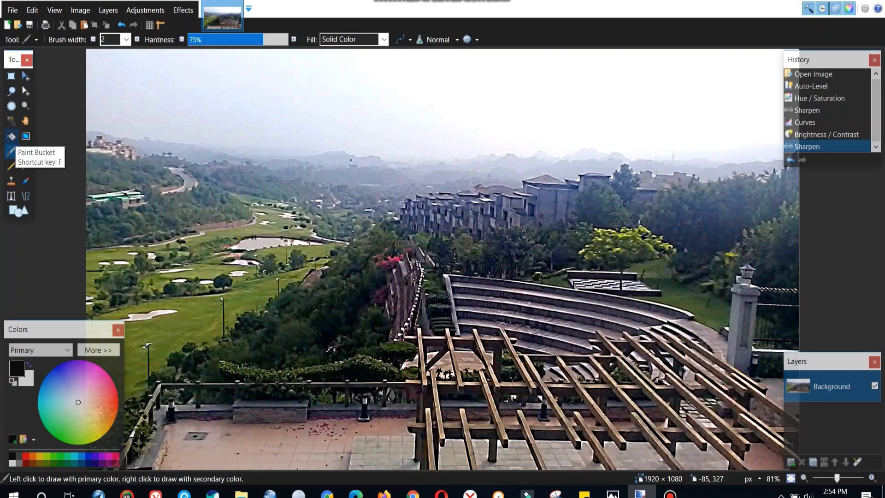
Select the hazy sky with the Magic Wand at 50% tolerance
left_click(11, 121)
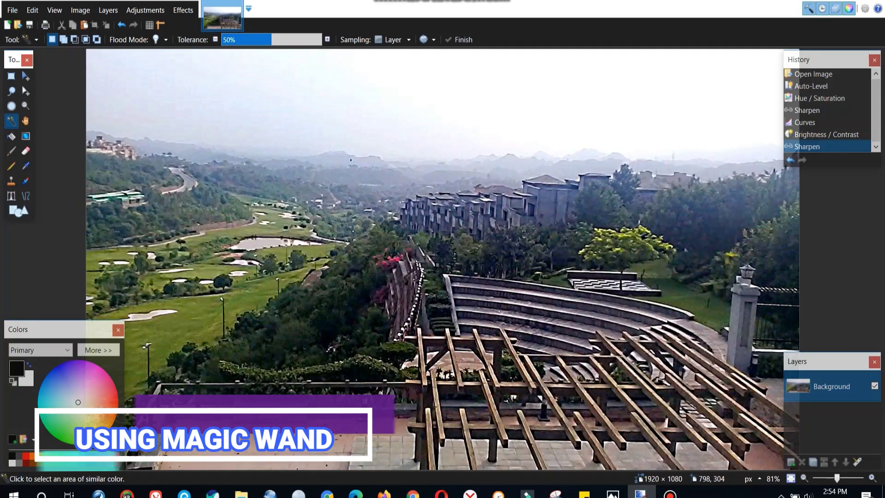
left_click(382, 168)
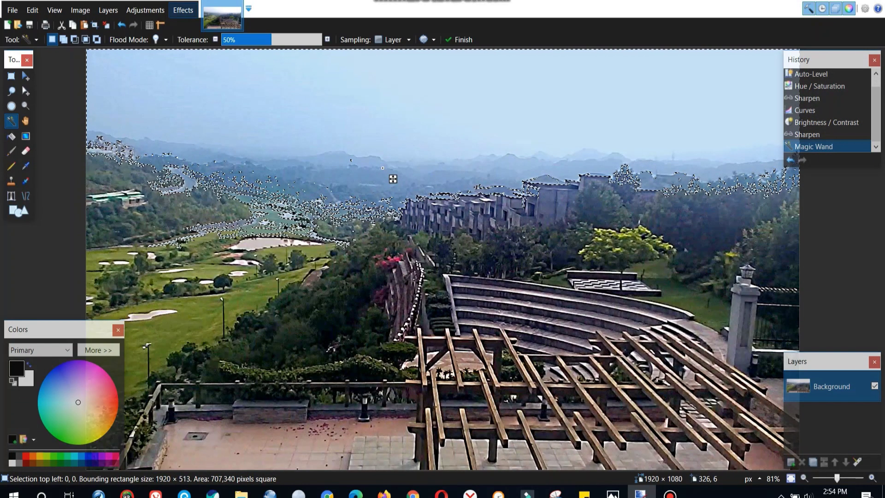
left_click(183, 10)
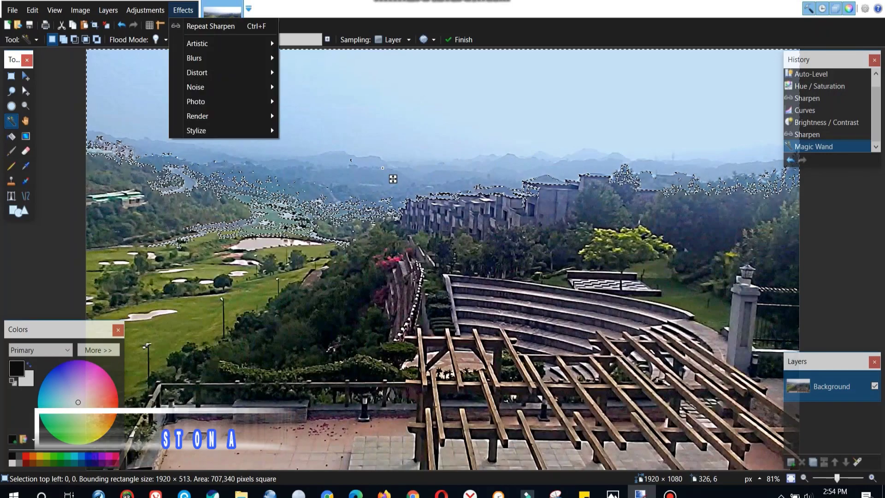
mouse_move(195, 87)
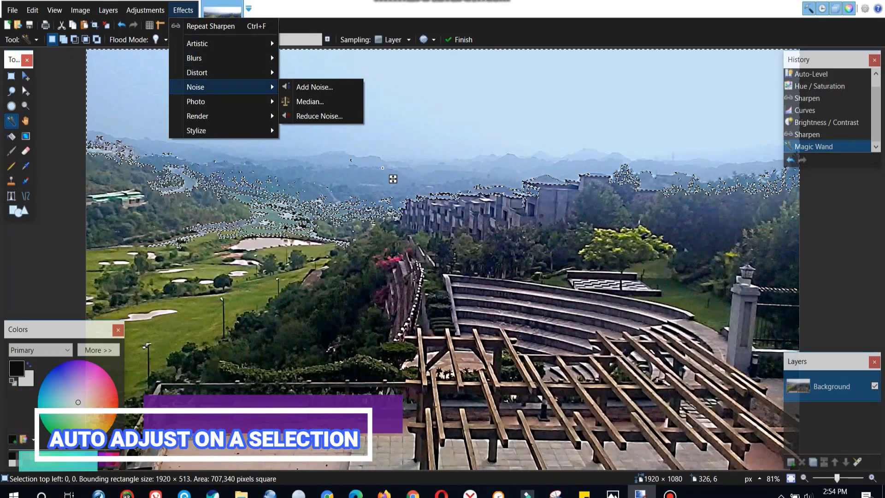
key("Escape")
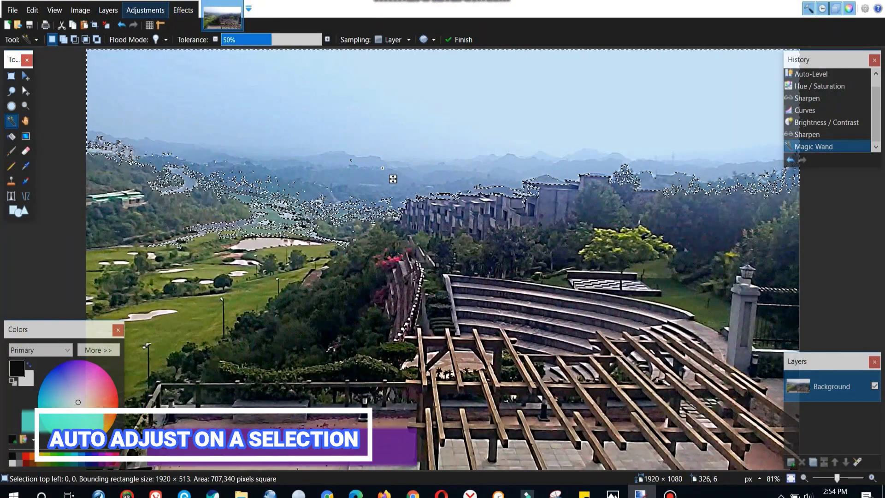
key("Down")
key("Return")
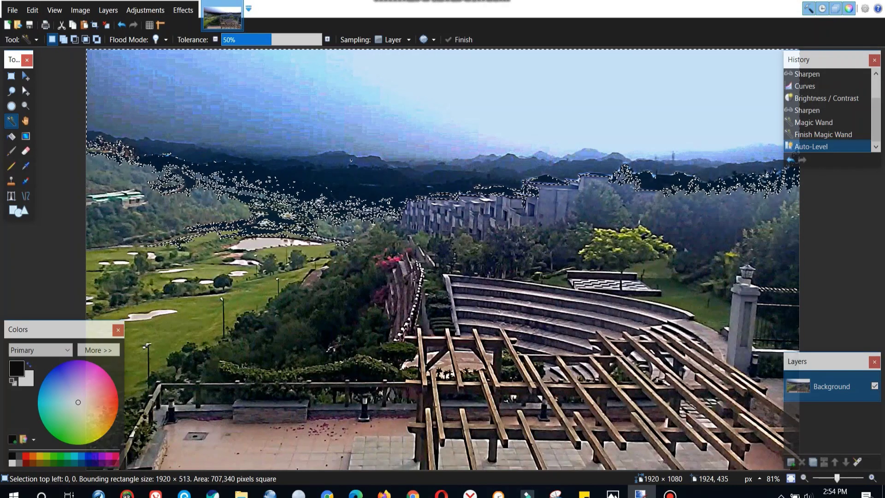
left_click(822, 223)
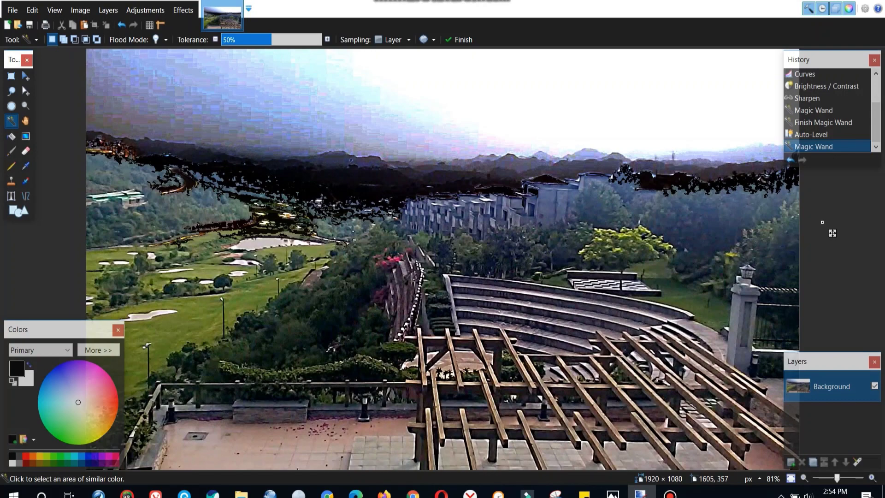
key("ctrl+z")
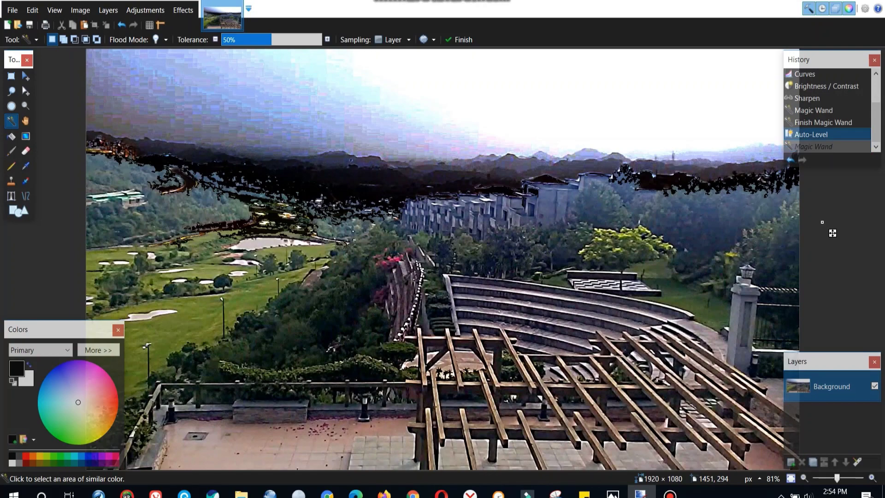
key("ctrl+z")
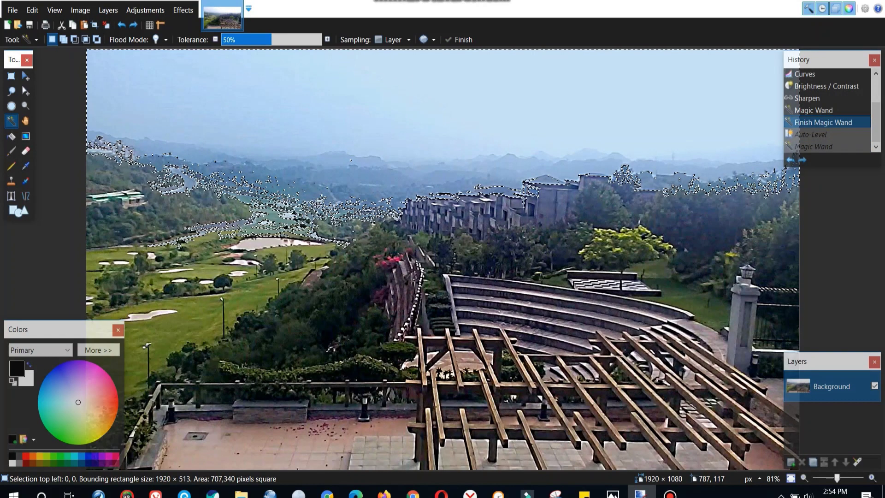
Apply Brightness / Contrast to the selected sky with brightness -19 and contrast 22
left_click(183, 10)
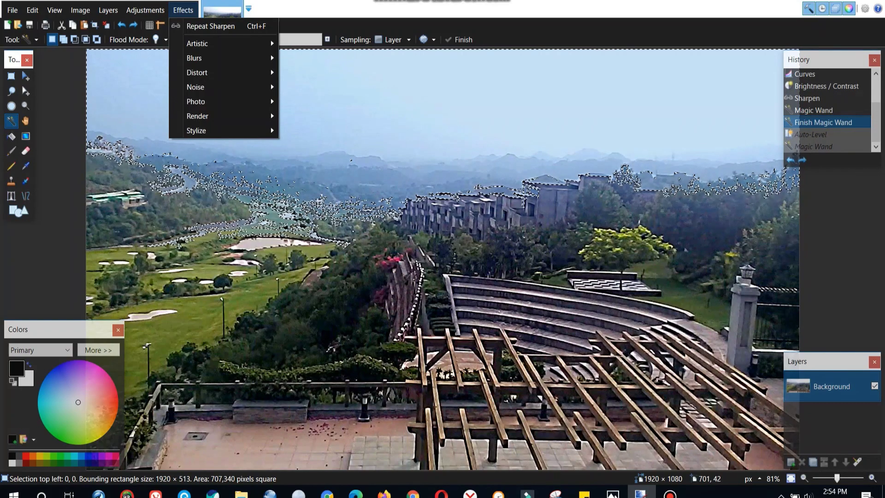
mouse_move(194, 58)
mouse_move(145, 10)
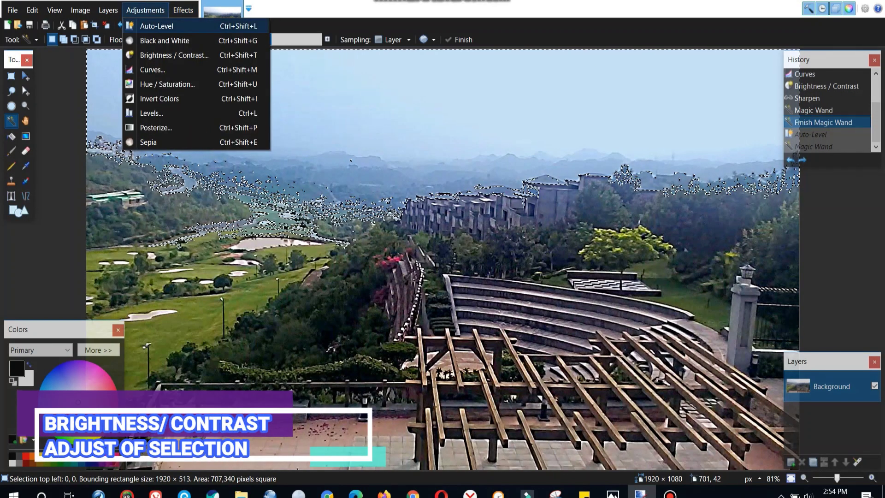
left_click(174, 55)
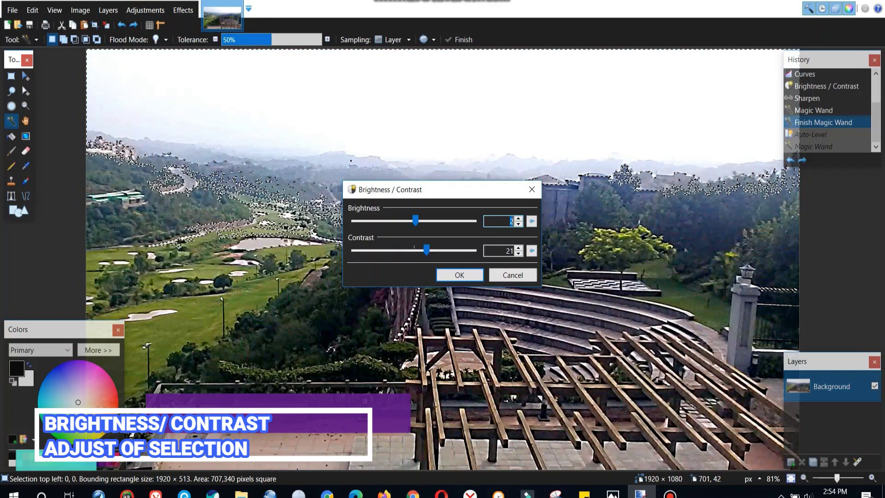
left_click_drag(392, 189, 428, 239)
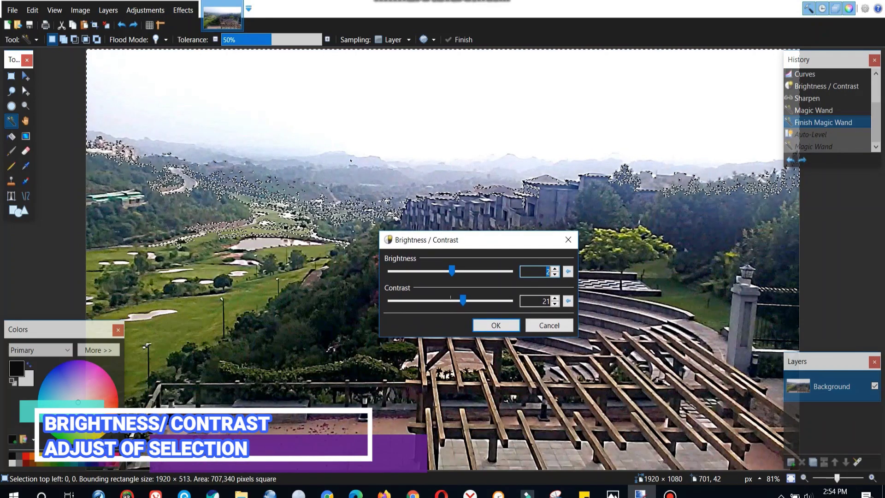
mouse_move(462, 301)
left_mouse_down()
mouse_move(474, 301)
mouse_move(464, 300)
left_mouse_up()
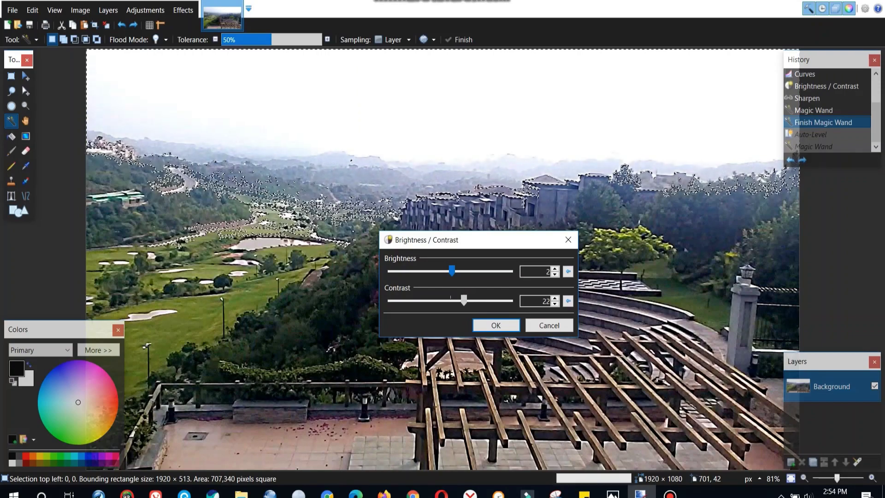
left_click_drag(451, 271, 439, 271)
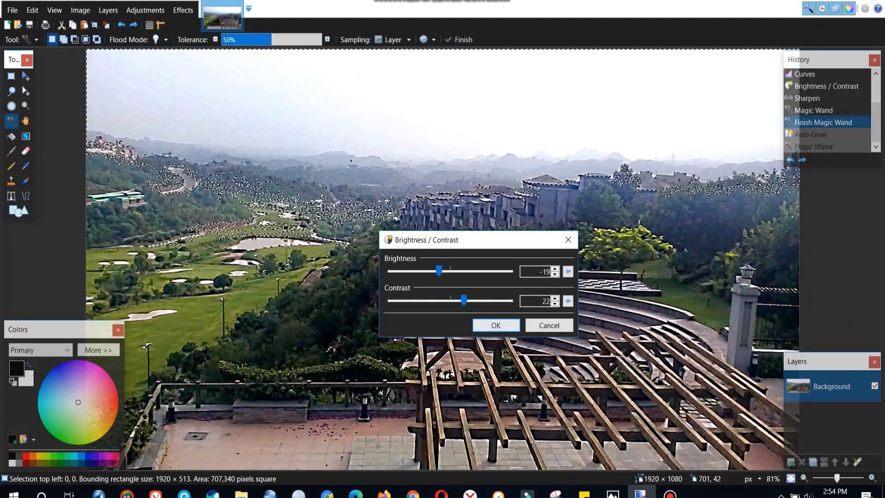
key("Return")
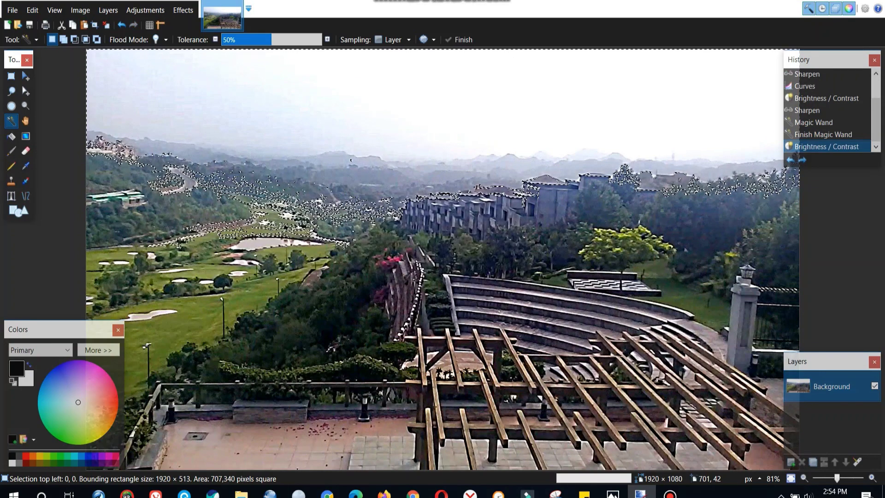
Compare against earlier states via undo/redo, returning to the state after the sky adjustment
left_click(846, 276)
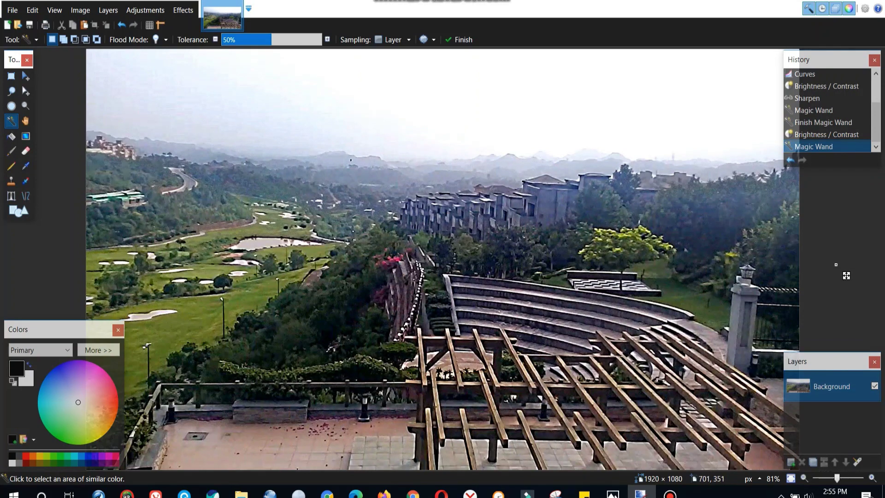
key("ctrl+z")
key("ctrl+z")
key("ctrl+z")
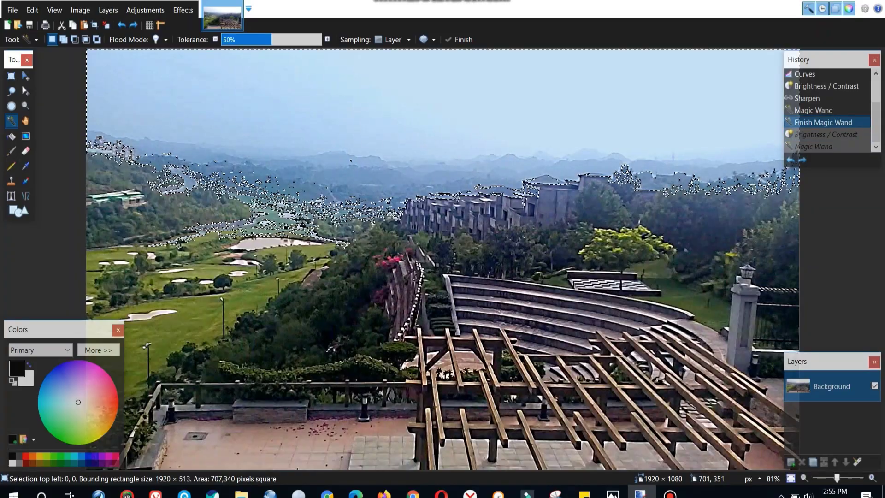
key("ctrl+z")
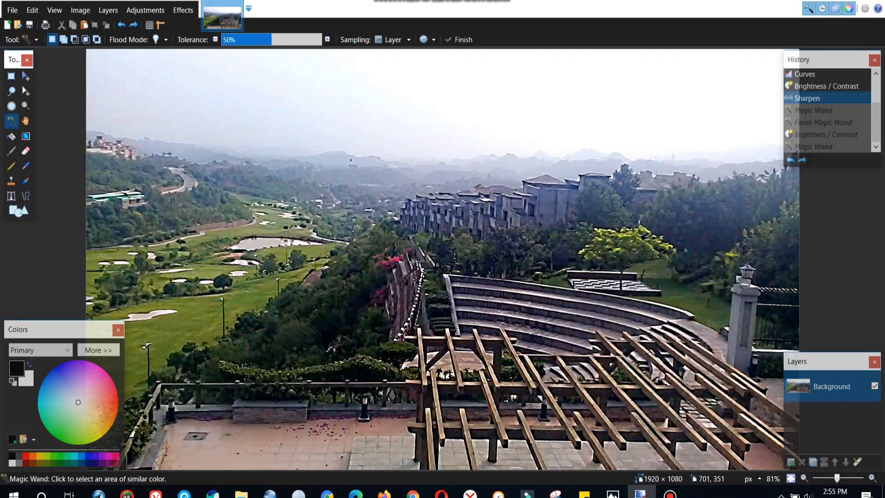
key("ctrl+y")
key("ctrl+y")
key("ctrl+y")
key("ctrl+y")
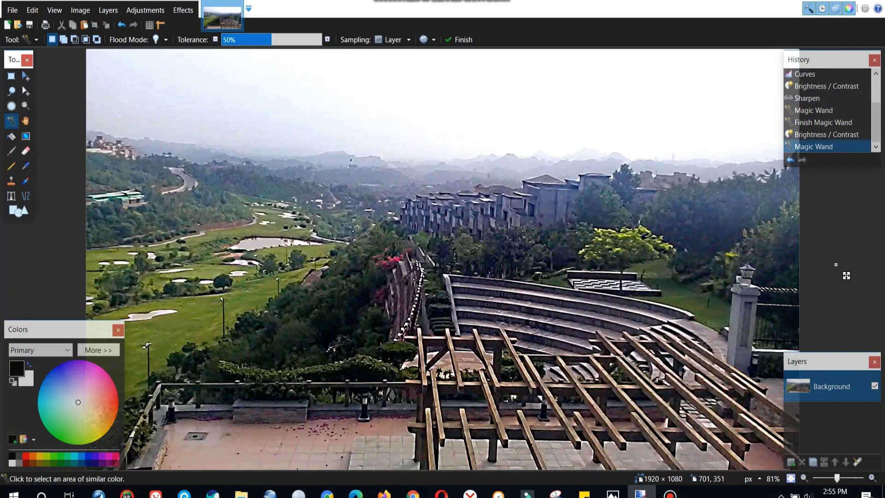
left_click(790, 160)
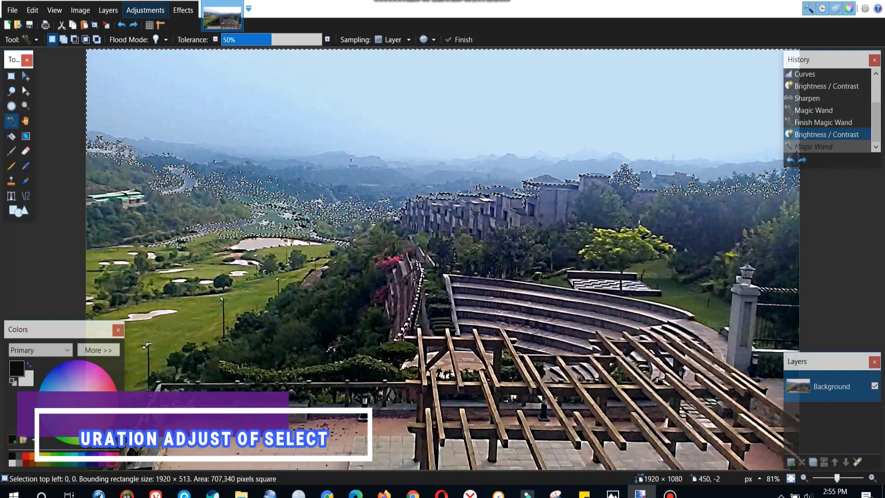
Raise the sky's Hue / Saturation saturation to 136, then deselect to view the image
left_click(145, 10)
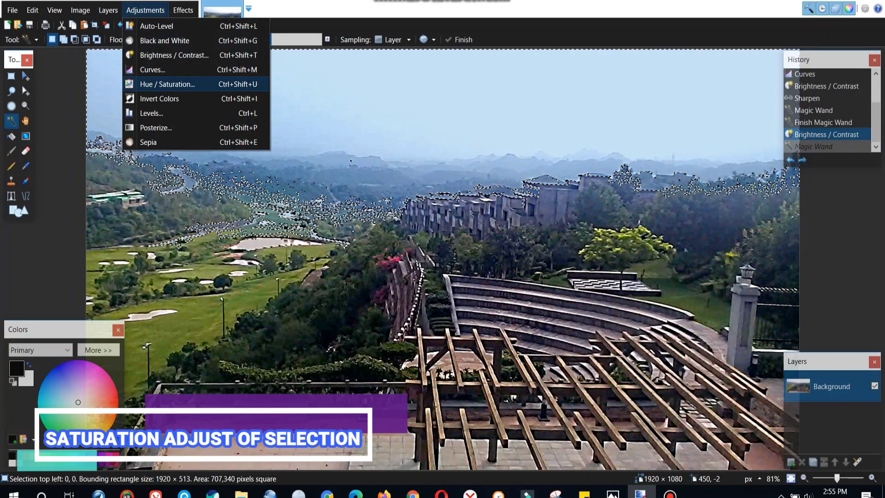
key("Return")
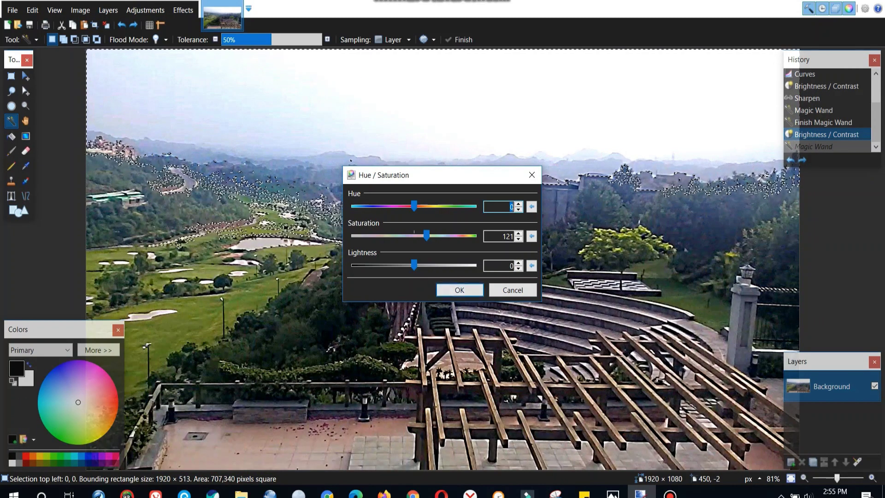
left_click_drag(427, 236, 436, 236)
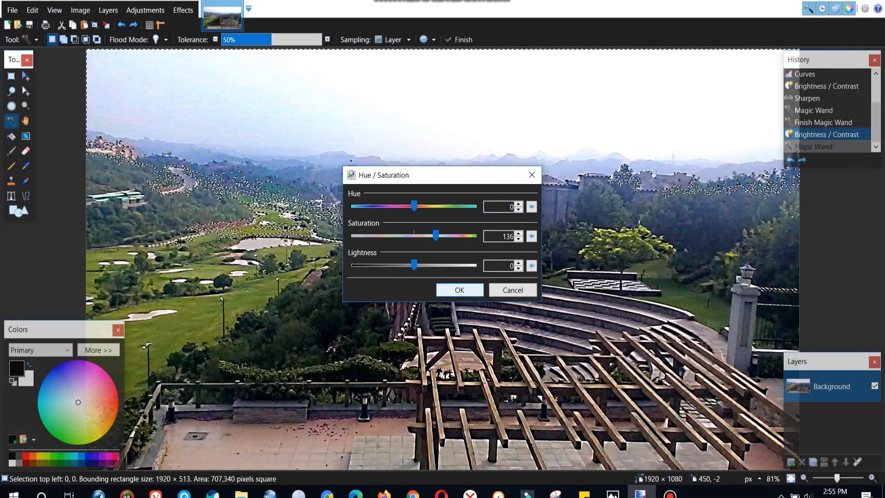
left_click(459, 289)
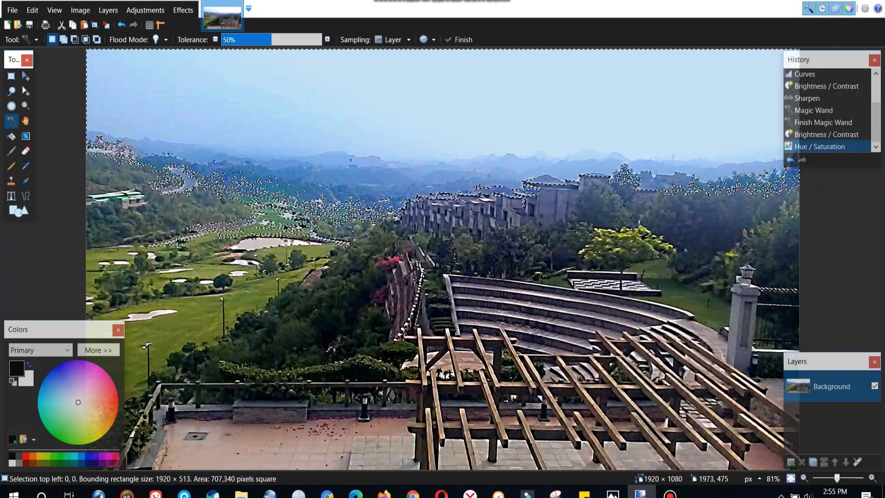
left_click(818, 234)
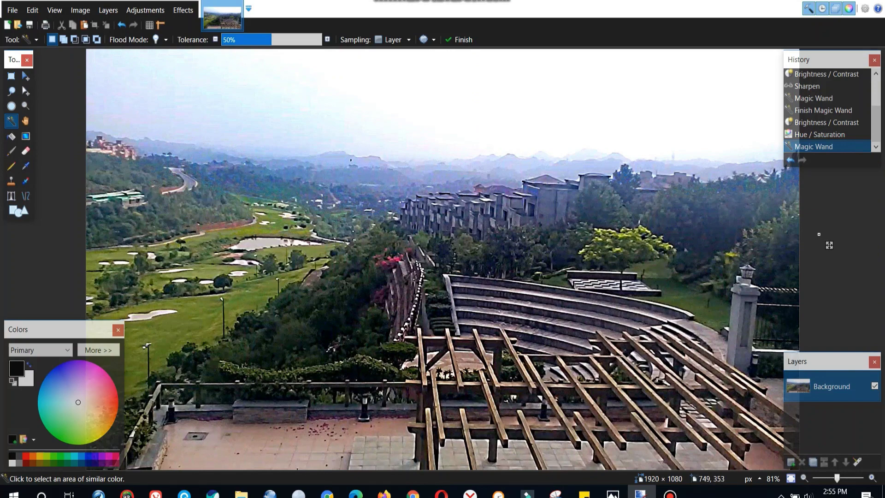
Recover the sky selection with undo and apply a Sharpen effect to it
key("ctrl+z")
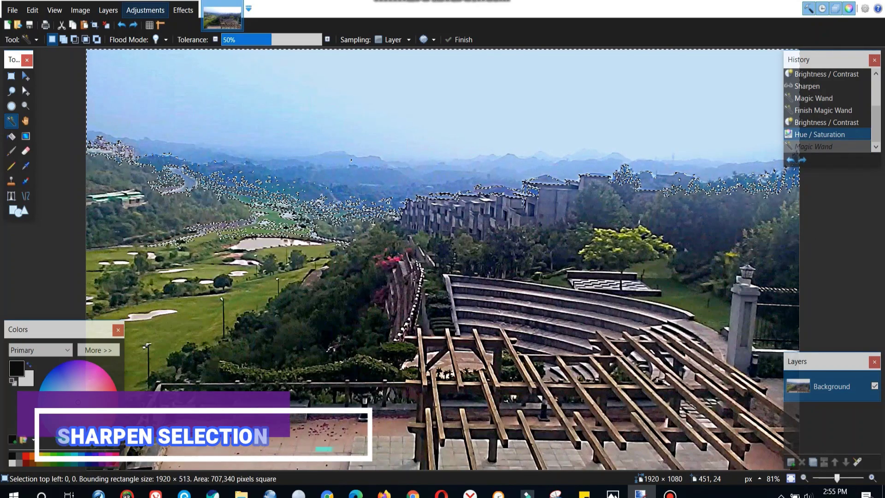
left_click(145, 10)
left_click(183, 10)
mouse_move(198, 86)
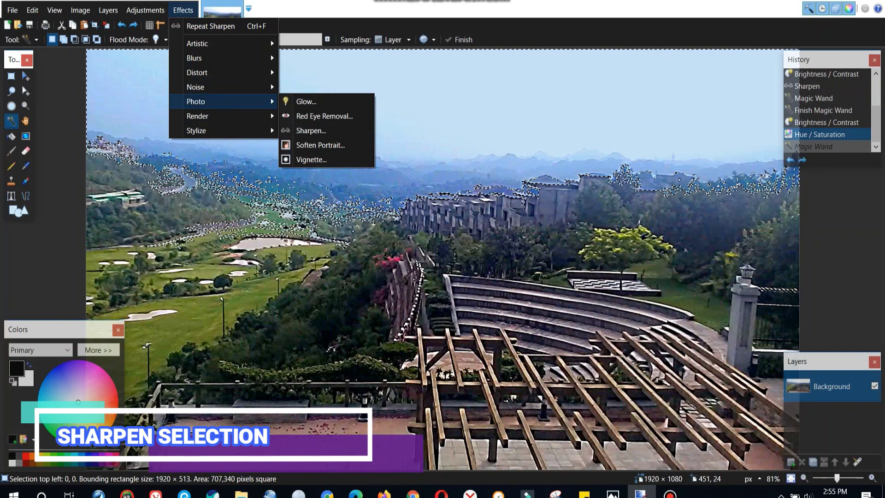
mouse_move(198, 116)
left_click(307, 131)
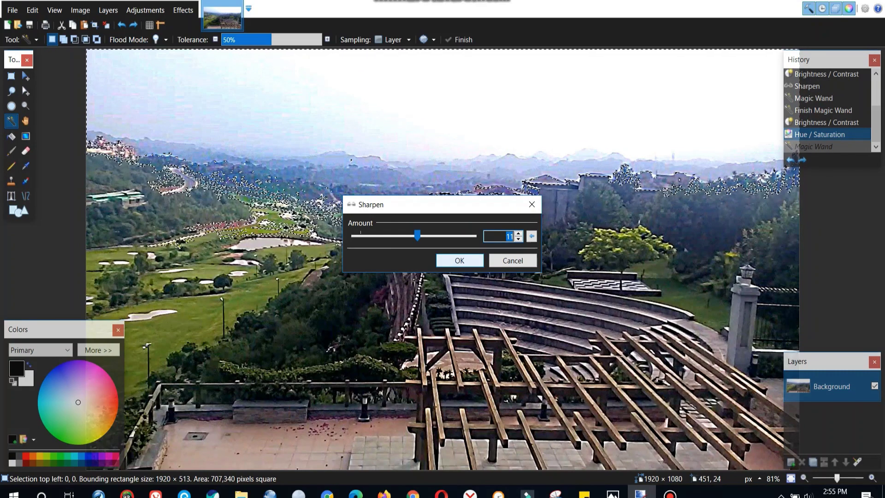
key("Return")
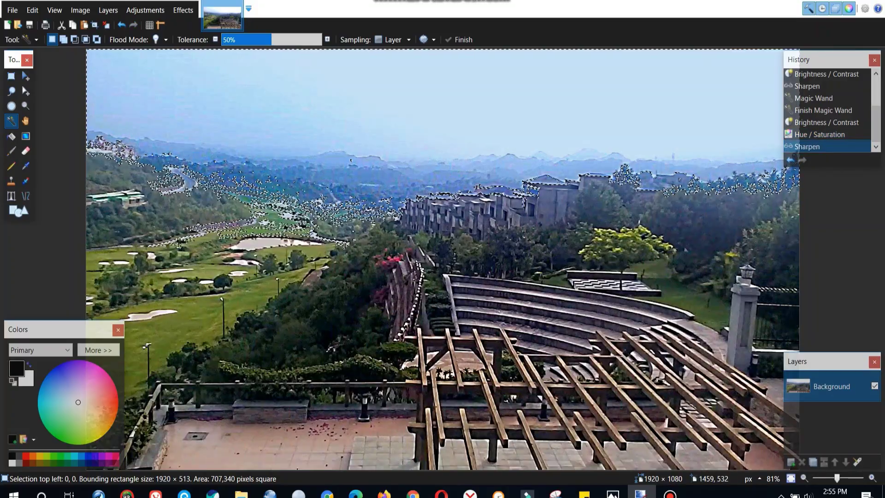
Magic Wand select the land below the sky, a 1920 × 857 area
left_click(637, 268)
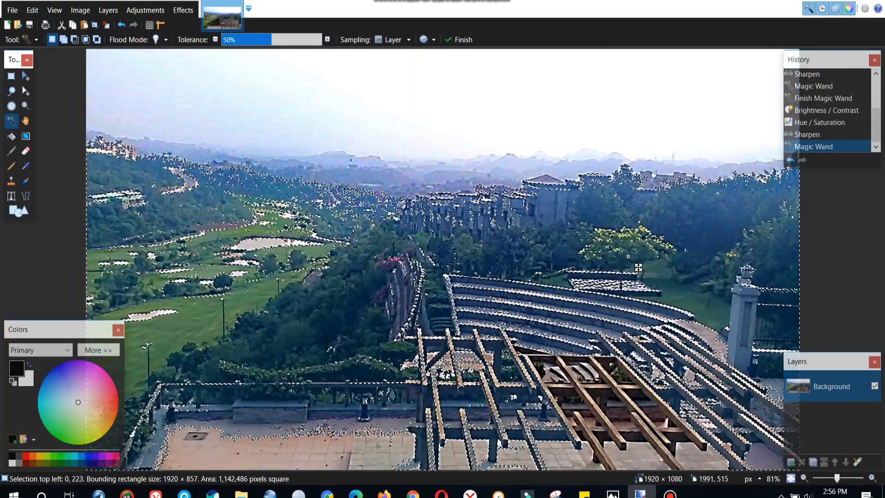
left_click(836, 261)
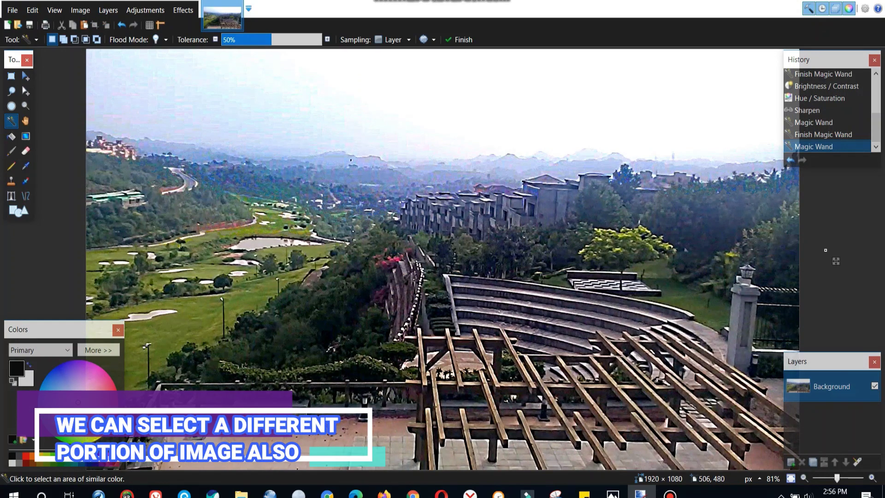
left_click(198, 335)
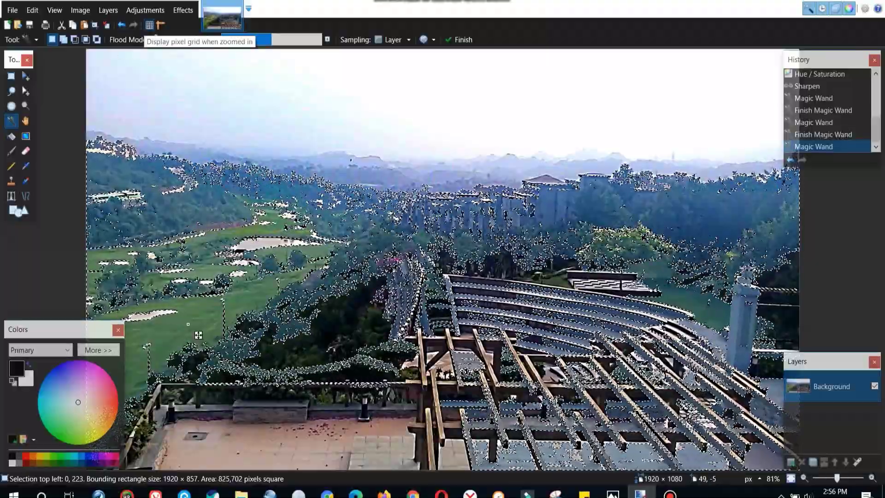
left_click(146, 10)
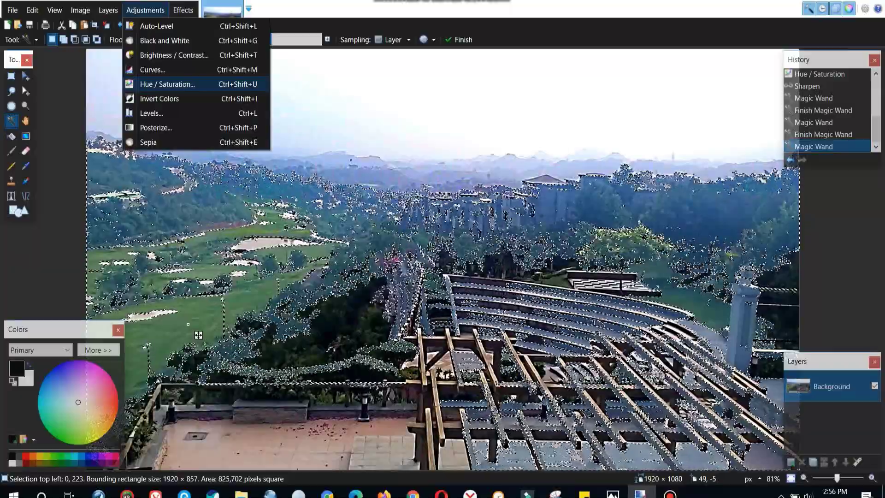
Set the foreground's Hue / Saturation saturation to 112, then clear the selection
left_click(167, 84)
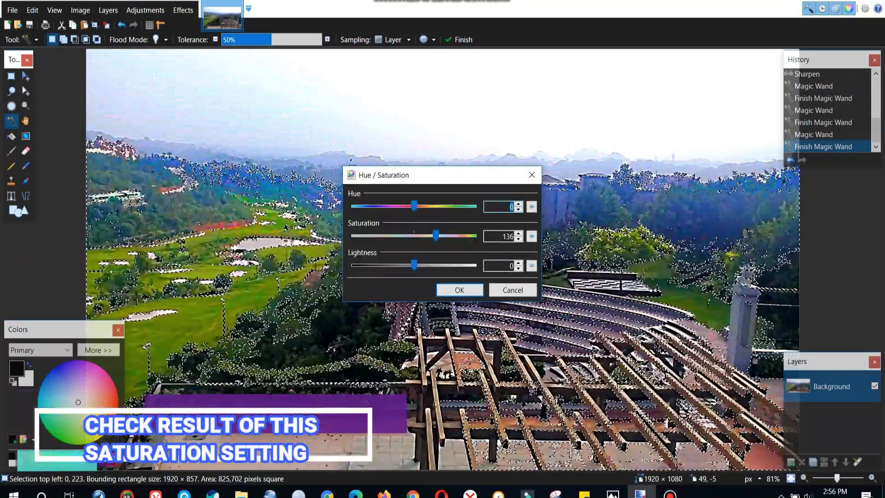
left_click_drag(436, 235, 420, 235)
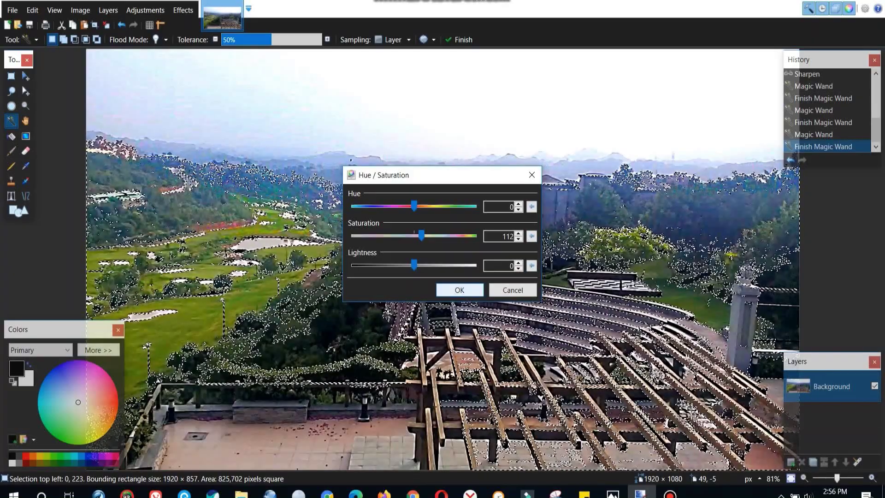
key("Escape")
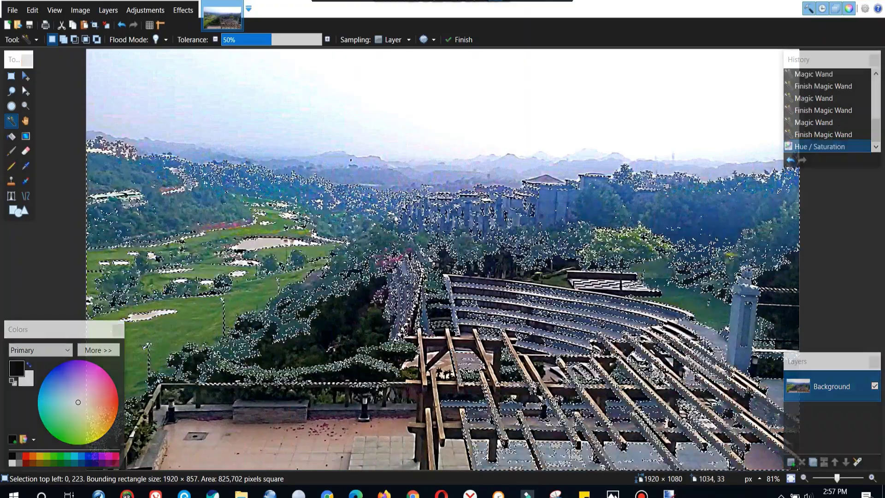
left_click(820, 227)
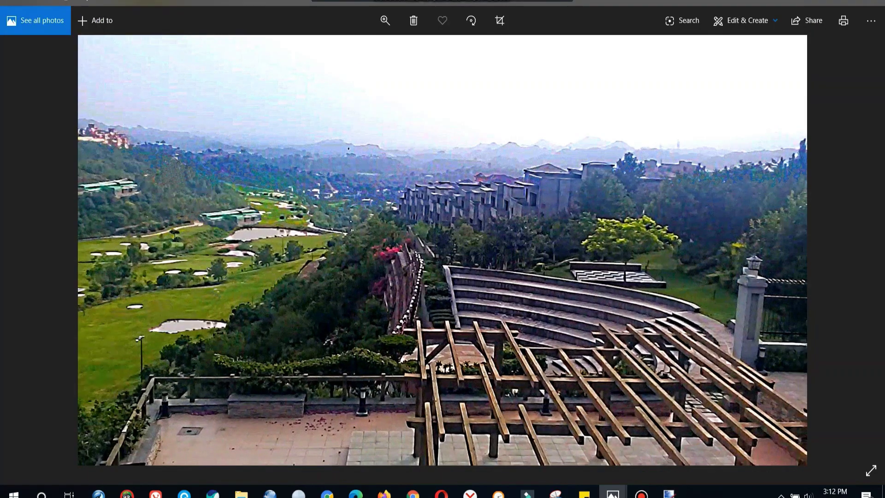
Snap the enhanced photo's Photos window beside the original hazy landscape
mouse_move(612, 492)
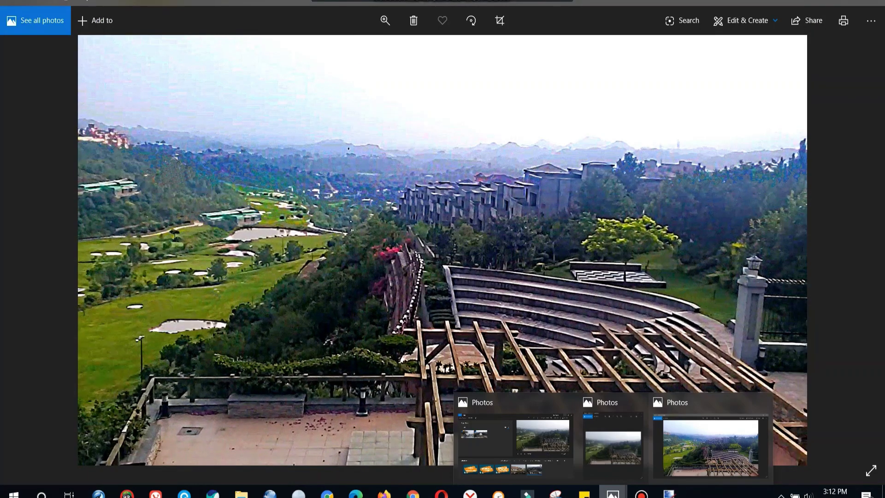
left_click(613, 429)
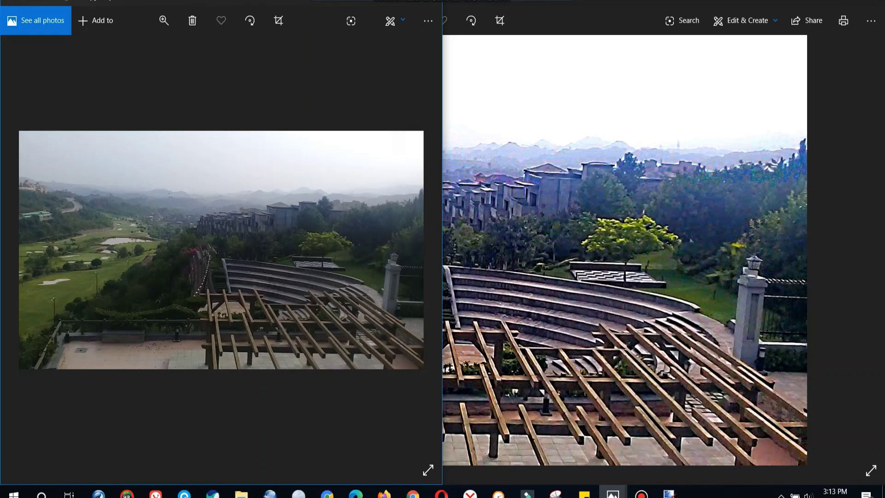
key("alt+Tab")
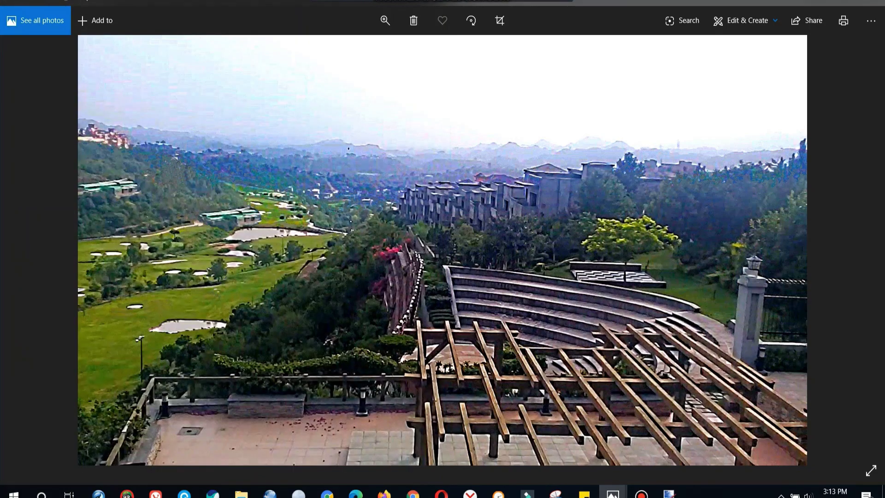
key("super+Right")
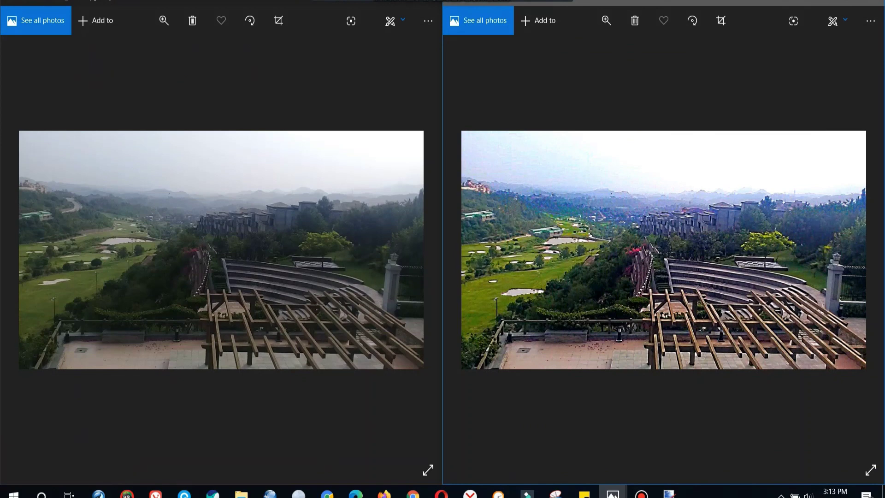